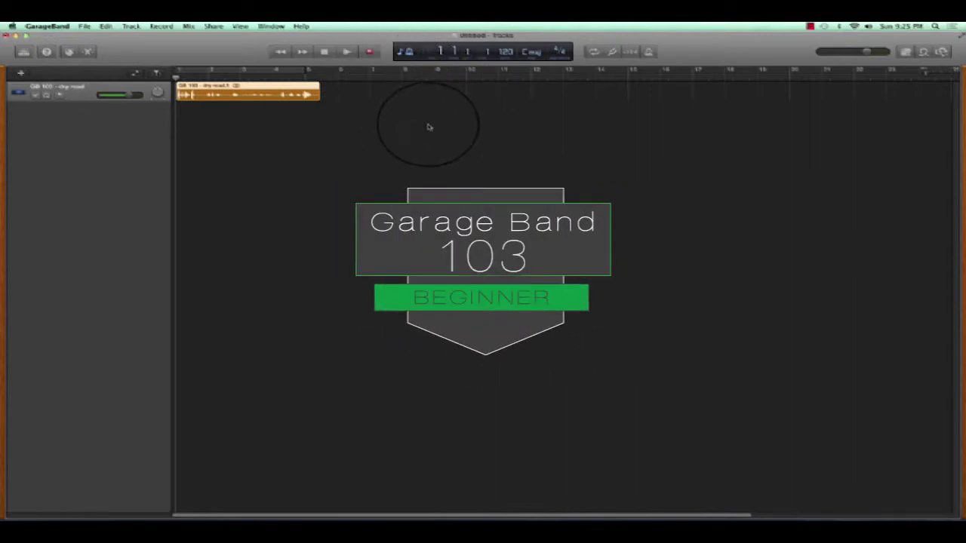
# Switch the project ruler and display from musical bars to time, and play through the dry read region.
pyautogui.hotkey('alt', 'r')
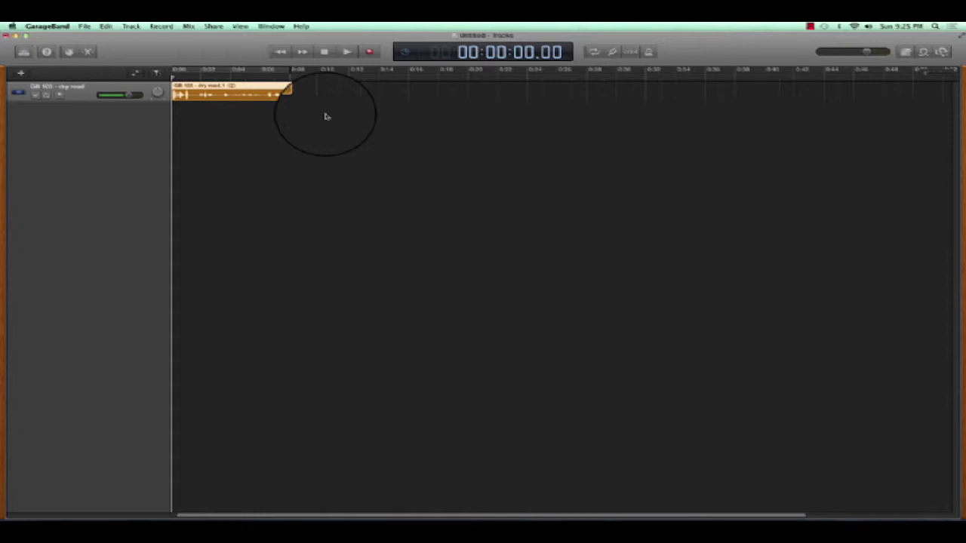
pyautogui.press('space')
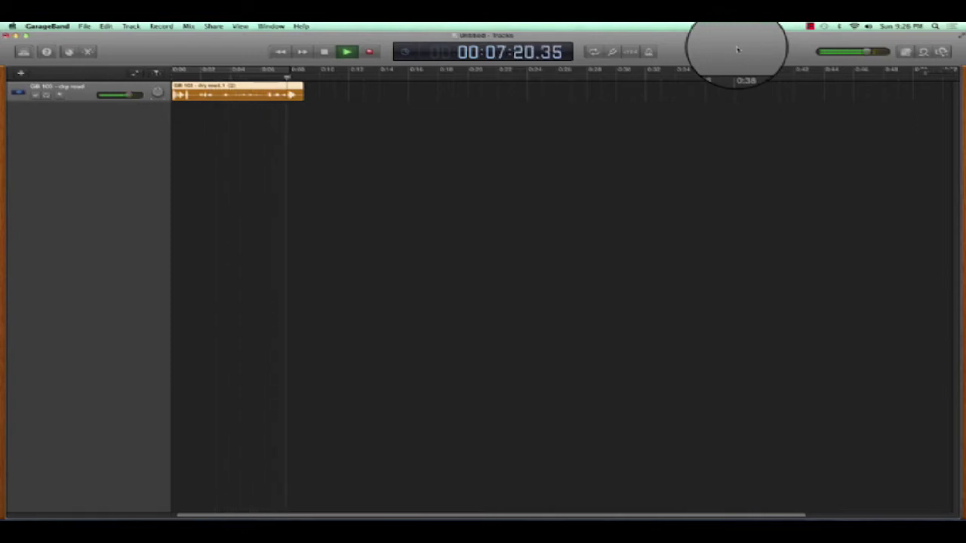
pyautogui.press('space')
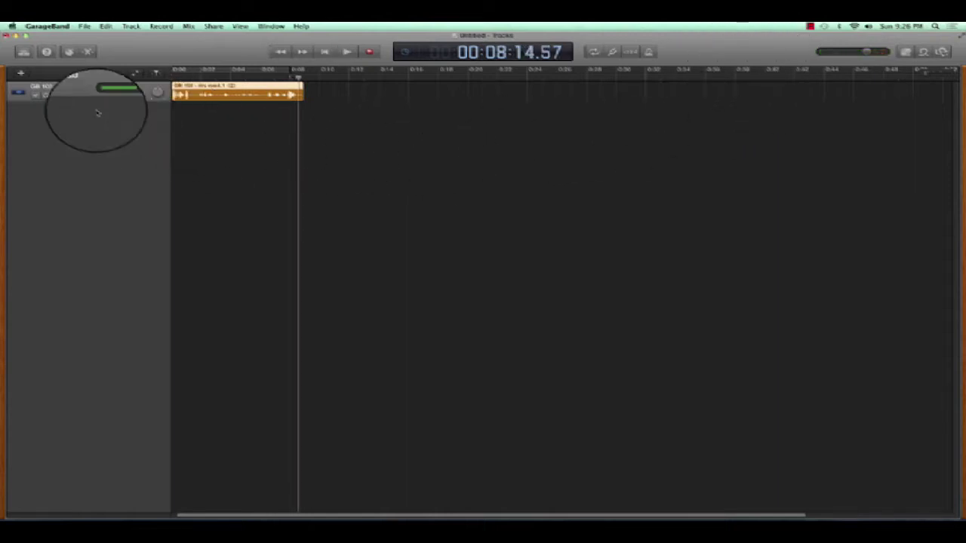
# Show the automation lanes and set the dry read track's automation curve to the High EQ parameter, adding a point over the region.
pyautogui.click(135, 73)
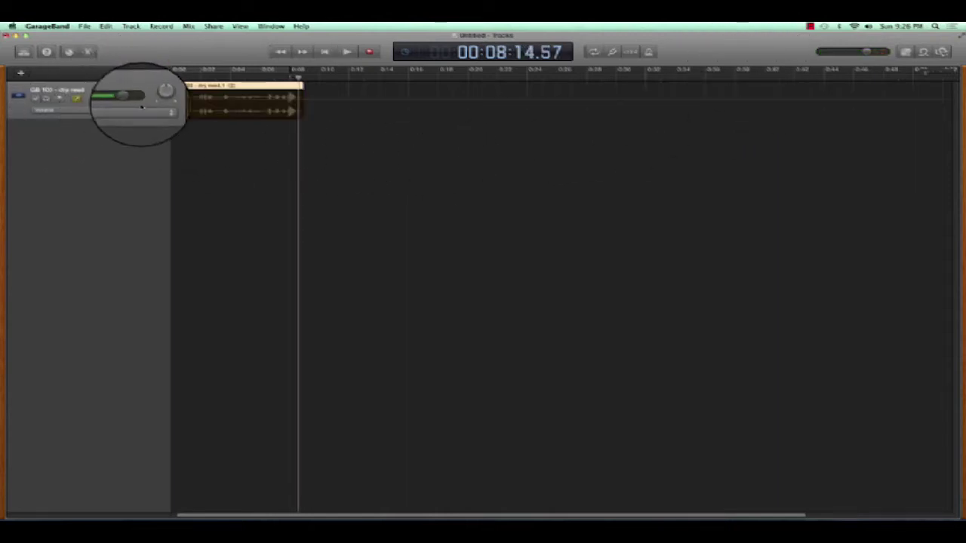
pyautogui.click(163, 109)
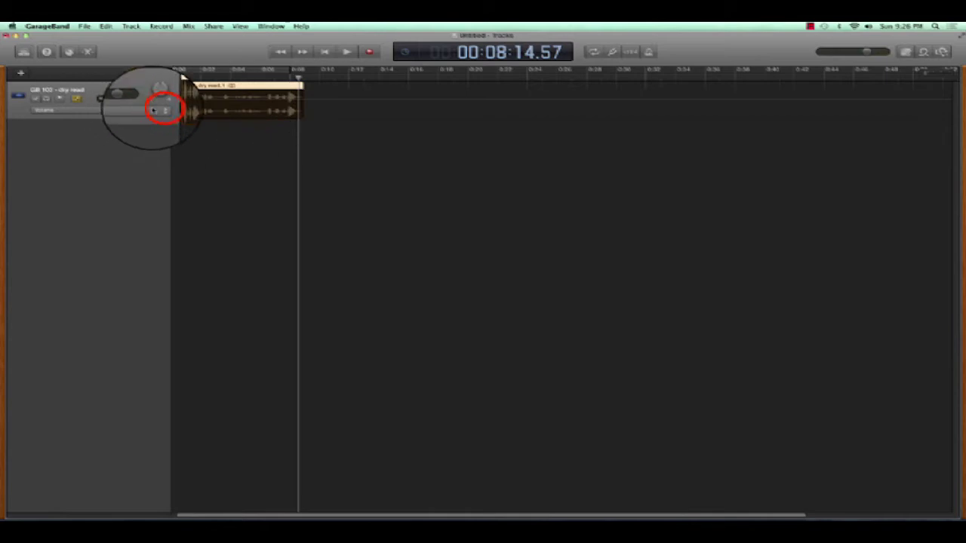
pyautogui.click(162, 109)
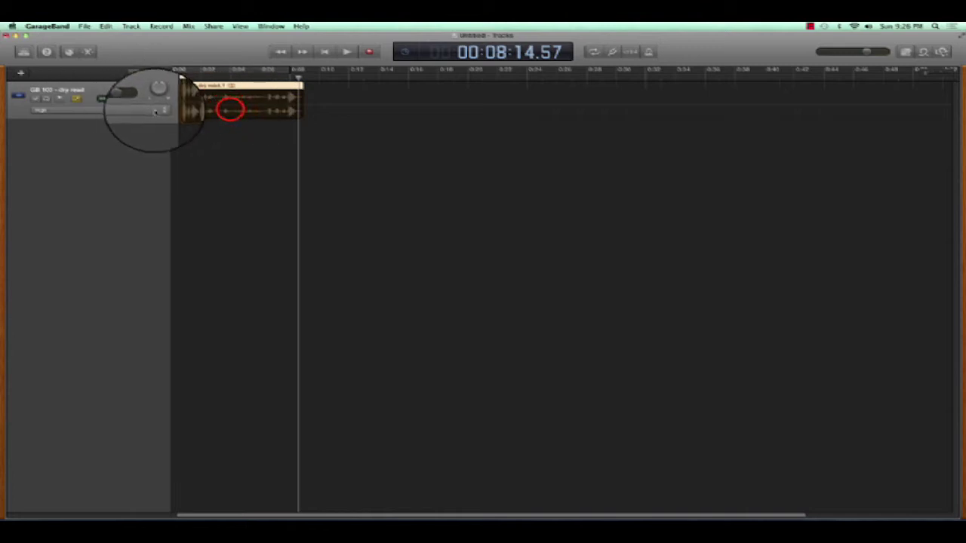
pyautogui.click(234, 113)
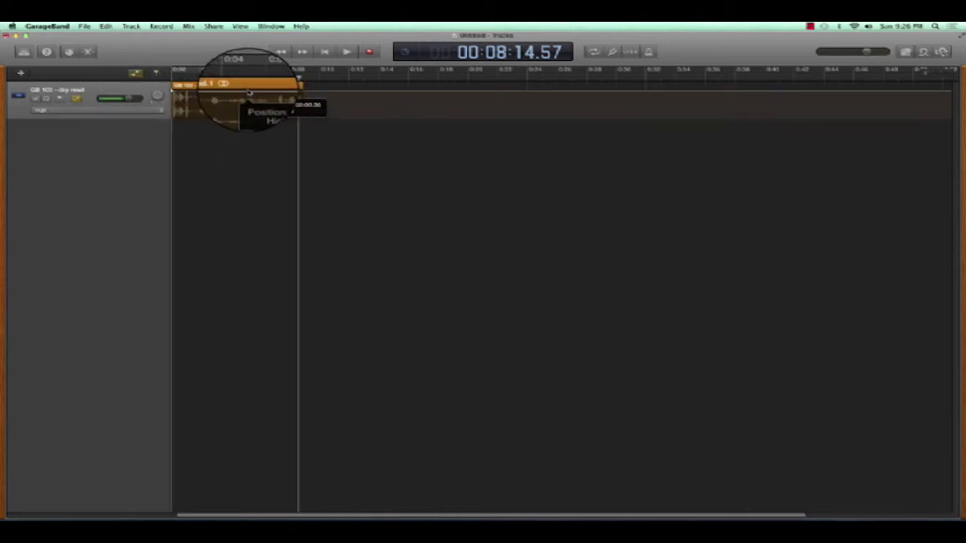
# Change the dry read track's automation parameter to Low Cut, adjust its curve over the region, and play the read back.
pyautogui.click(156, 97)
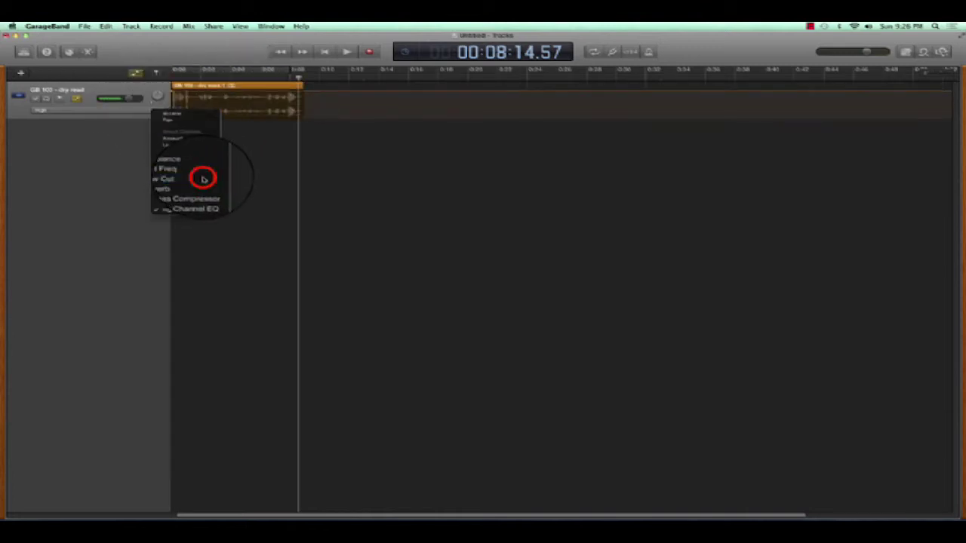
pyautogui.click(202, 178)
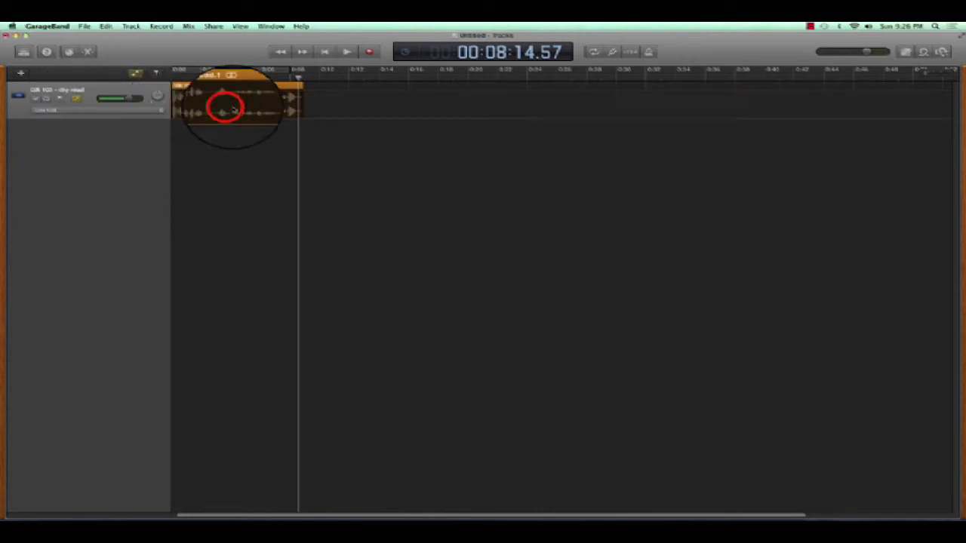
pyautogui.moveTo(233, 121); pyautogui.dragTo(218, 77)
pyautogui.press('space')
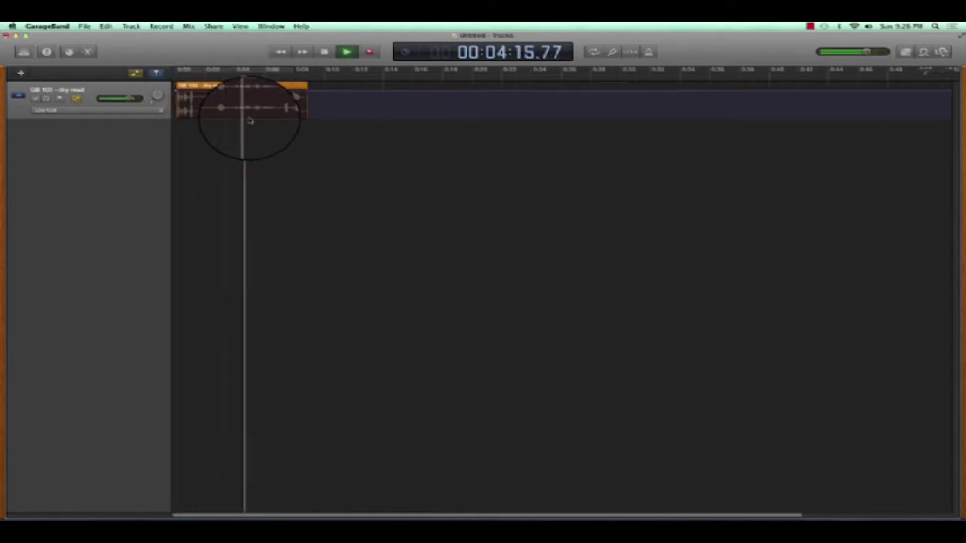
pyautogui.press('space')
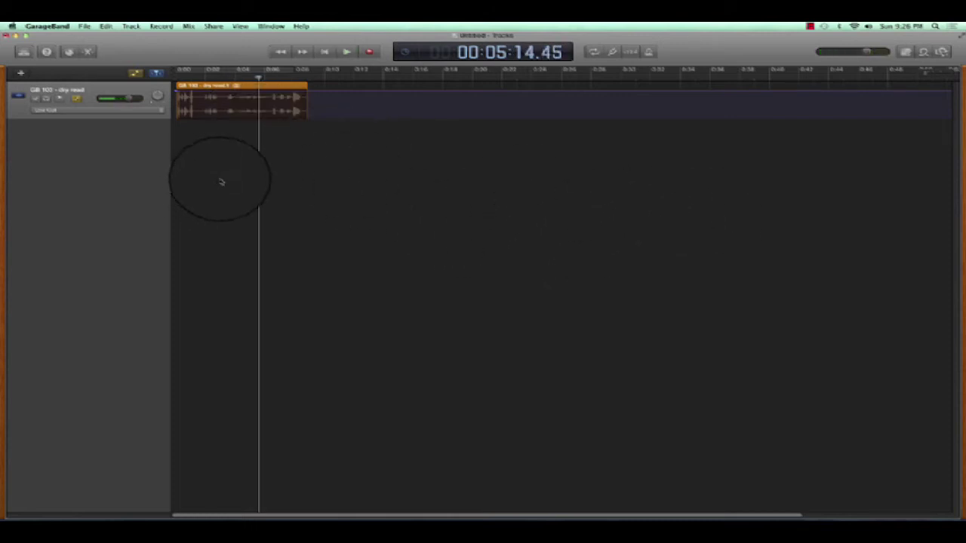
pyautogui.click(143, 109)
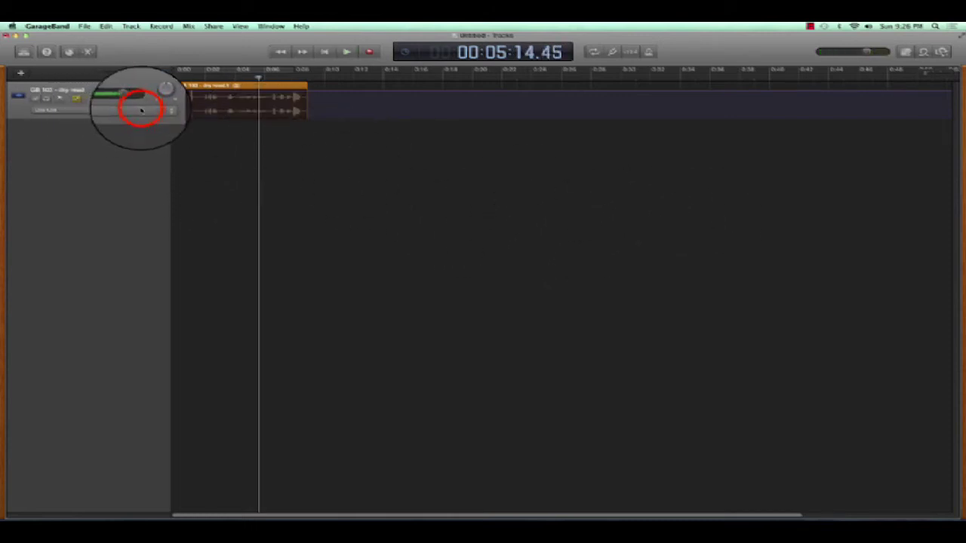
pyautogui.click(106, 127)
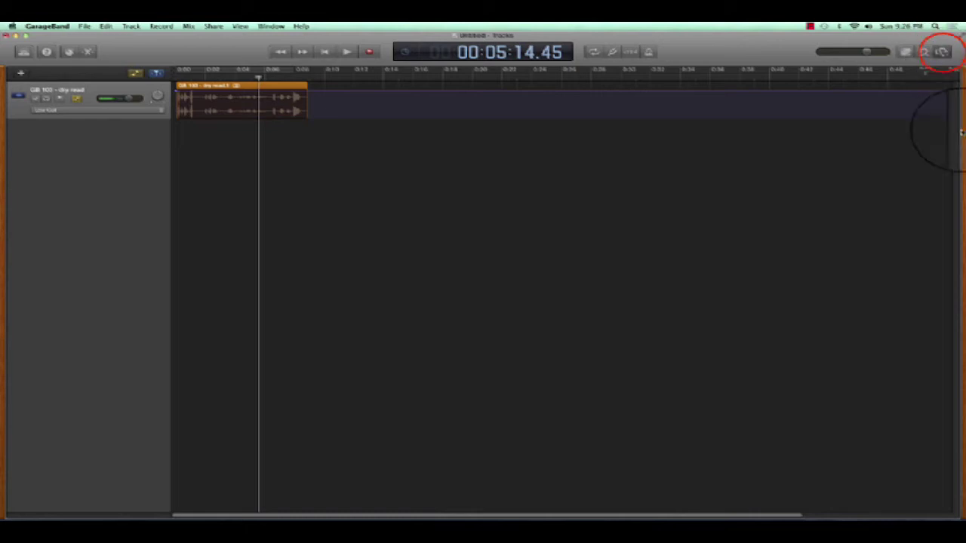
# Open the media browser and add the DAW-University-SoundZip-01 folder from the Finder window to its audio folders.
pyautogui.click(942, 51)
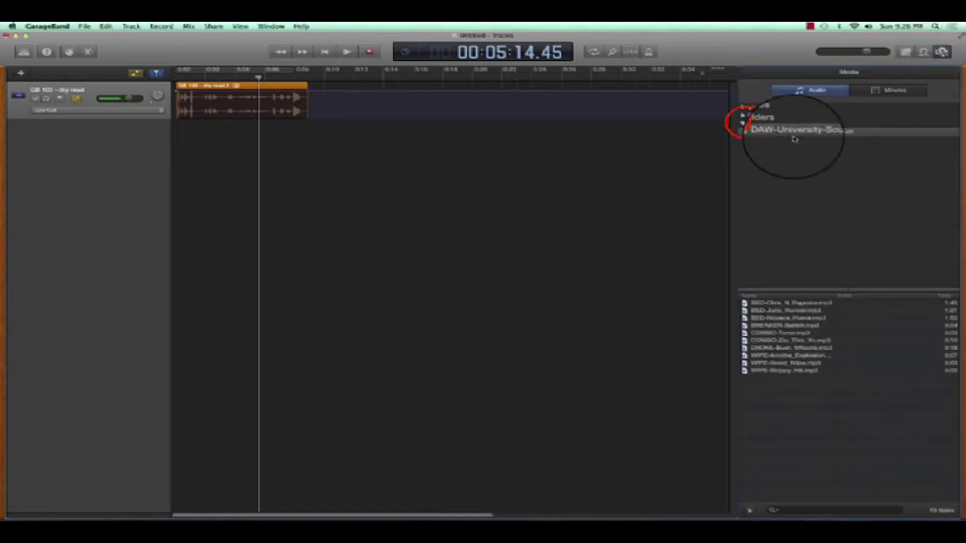
pyautogui.click(744, 123)
pyautogui.moveTo(219, 519)
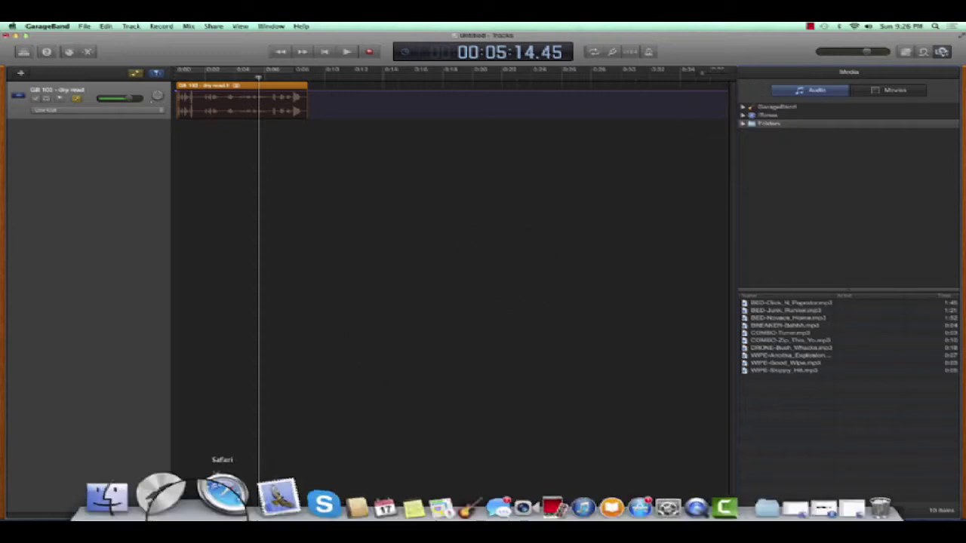
pyautogui.click(151, 489)
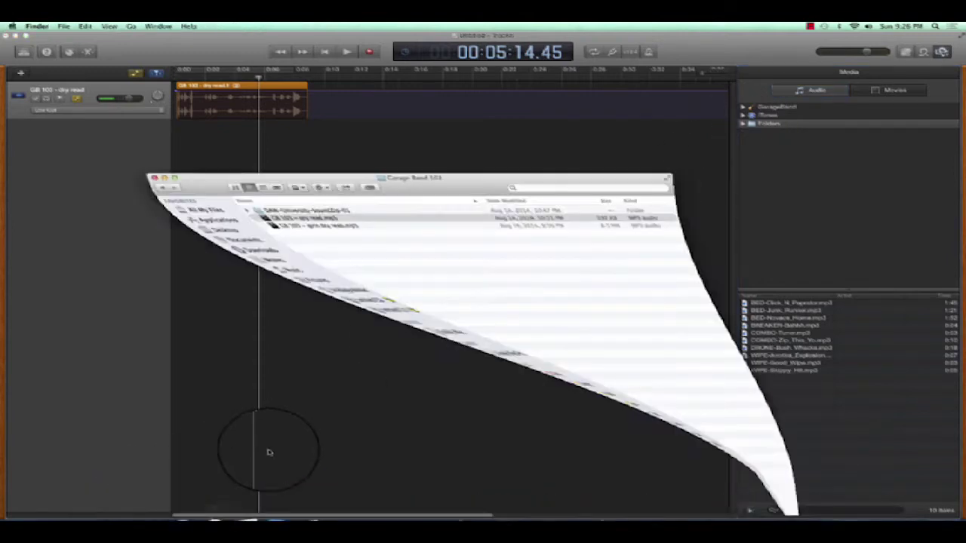
pyautogui.click(307, 204)
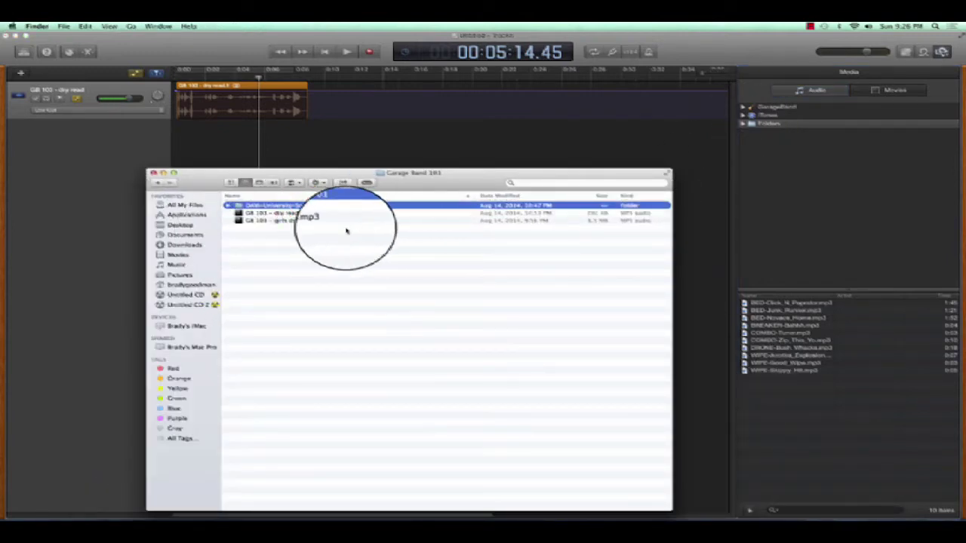
pyautogui.click(317, 204)
pyautogui.moveTo(320, 209); pyautogui.dragTo(748, 132)
pyautogui.click(758, 133)
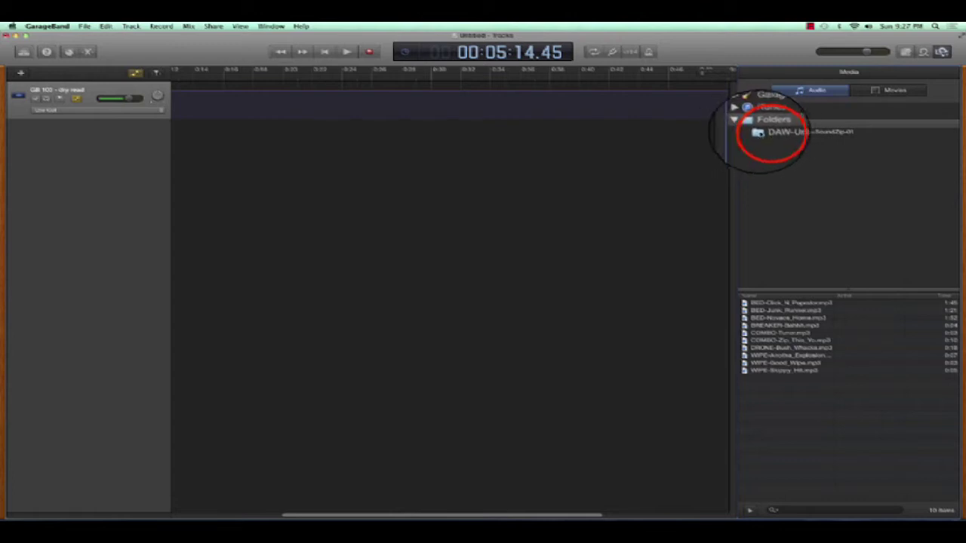
# Return the playhead to the start and preview the DRONE-Bush, WIPE-Anotha_Explosion and COMBO-Tuner sounds from the media browser.
pyautogui.moveTo(524, 515); pyautogui.dragTo(292, 507)
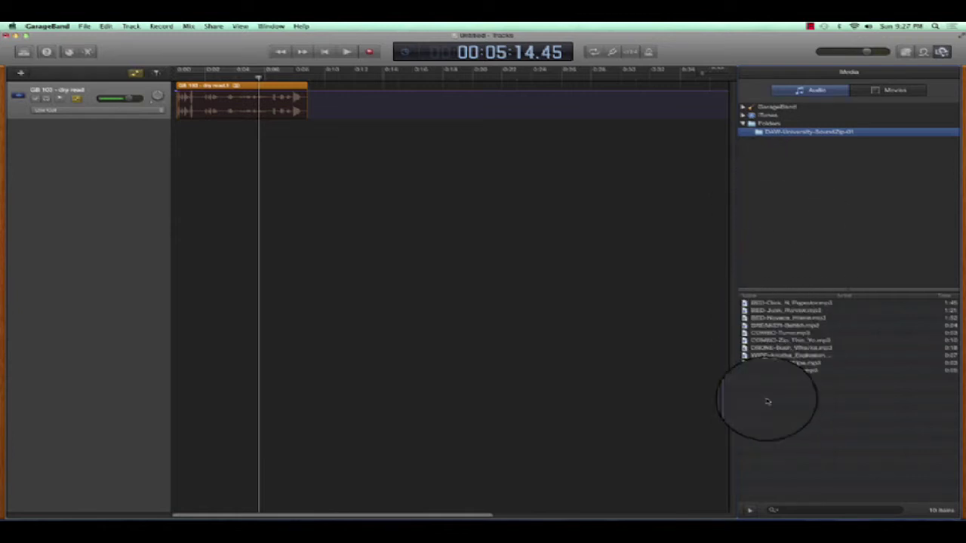
pyautogui.moveTo(256, 76); pyautogui.dragTo(151, 65)
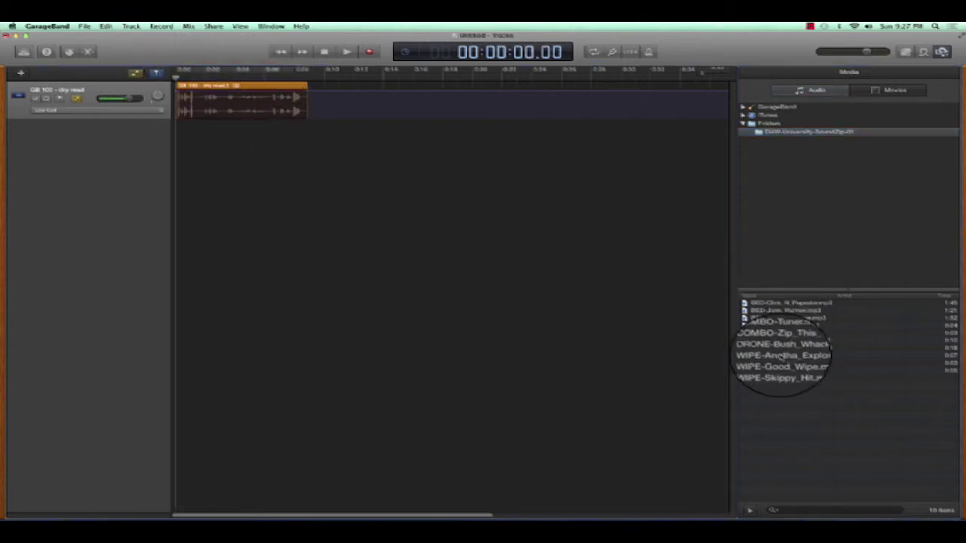
pyautogui.click(785, 345)
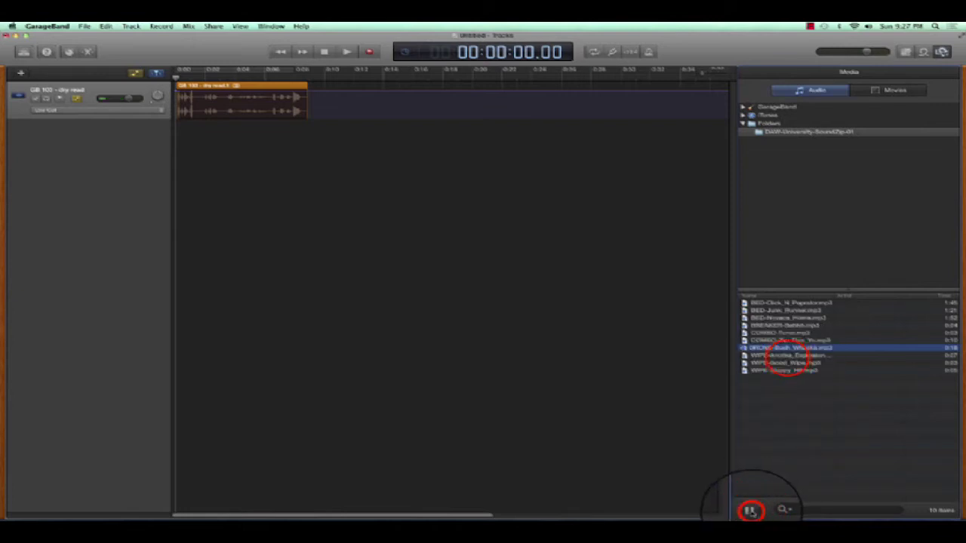
pyautogui.click(789, 355)
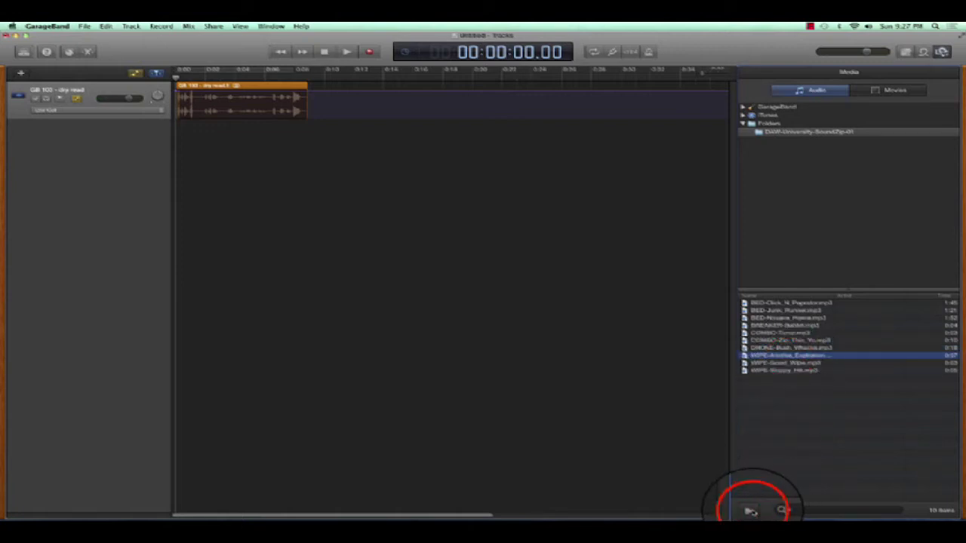
pyautogui.click(749, 511)
pyautogui.click(793, 332)
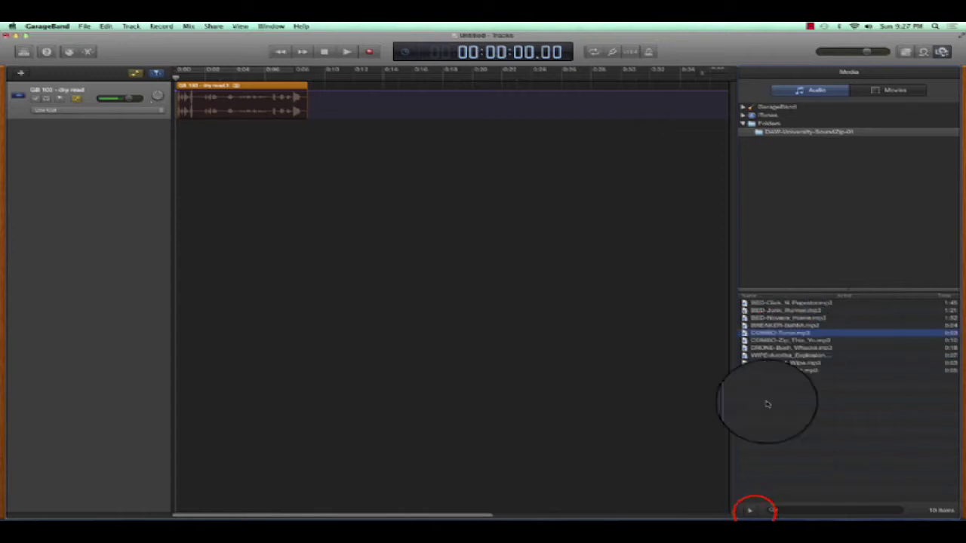
pyautogui.click(754, 511)
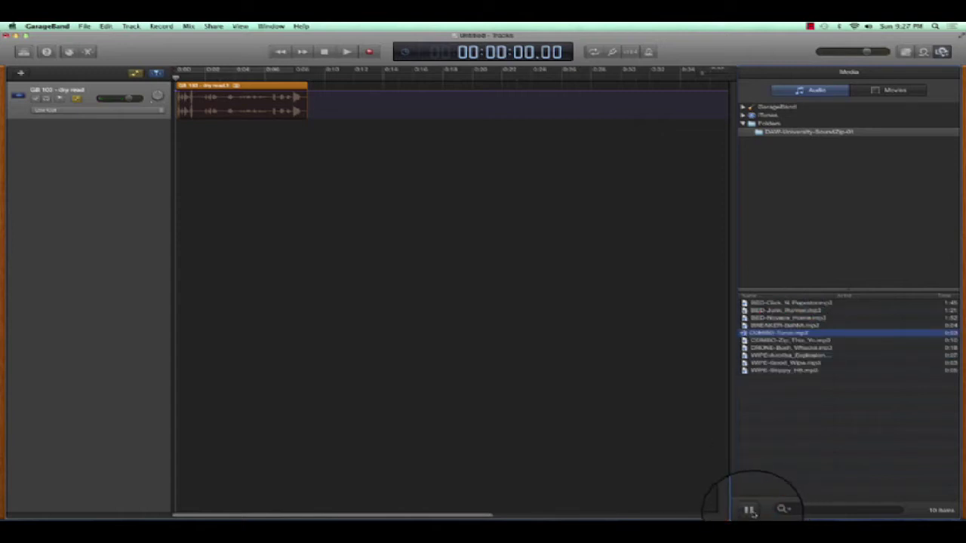
# Add COMBO-Tuner.mp3 on a new track starting at the project beginning, and shift the dry read region slightly later.
pyautogui.moveTo(776, 333); pyautogui.dragTo(233, 267)
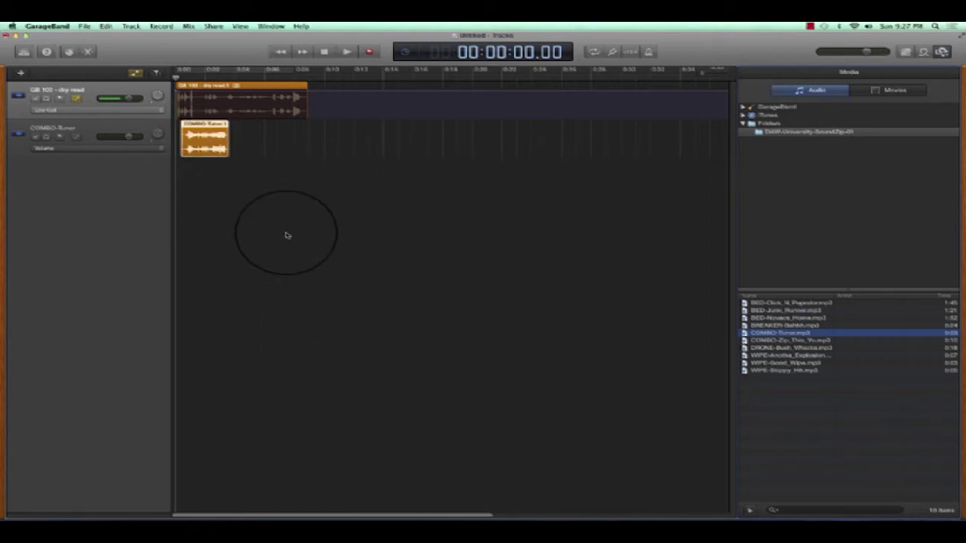
pyautogui.moveTo(212, 145)
pyautogui.mouseDown()
pyautogui.moveTo(198, 146)
pyautogui.moveTo(210, 144)
pyautogui.mouseUp()
pyautogui.click(215, 88)
# Place the playhead at 00:02:13.00 and split the dry read region there.
pyautogui.moveTo(215, 88)
pyautogui.mouseDown()
pyautogui.moveTo(226, 87)
pyautogui.moveTo(212, 77)
pyautogui.mouseUp()
pyautogui.click(212, 78)
pyautogui.click(107, 26)
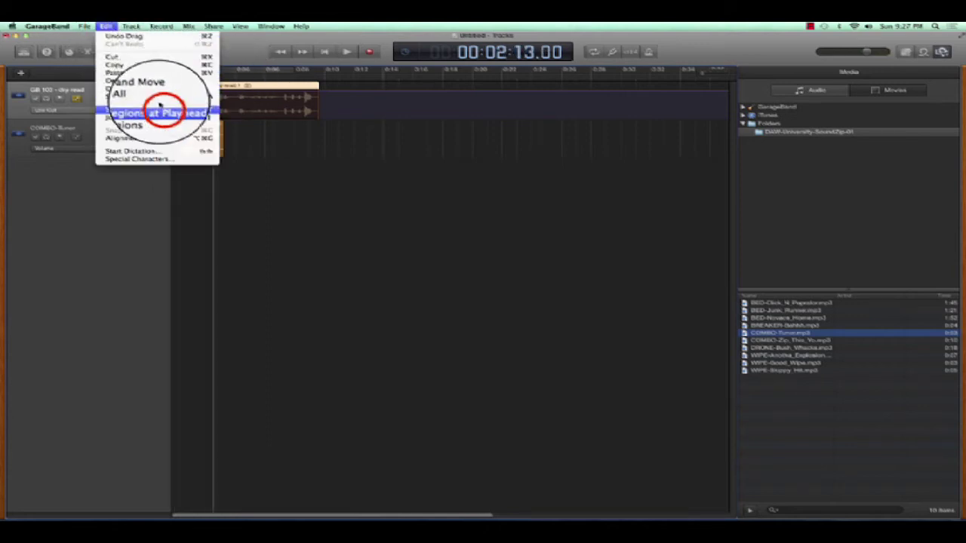
pyautogui.moveTo(160, 106); pyautogui.dragTo(161, 106)
pyautogui.click(206, 99)
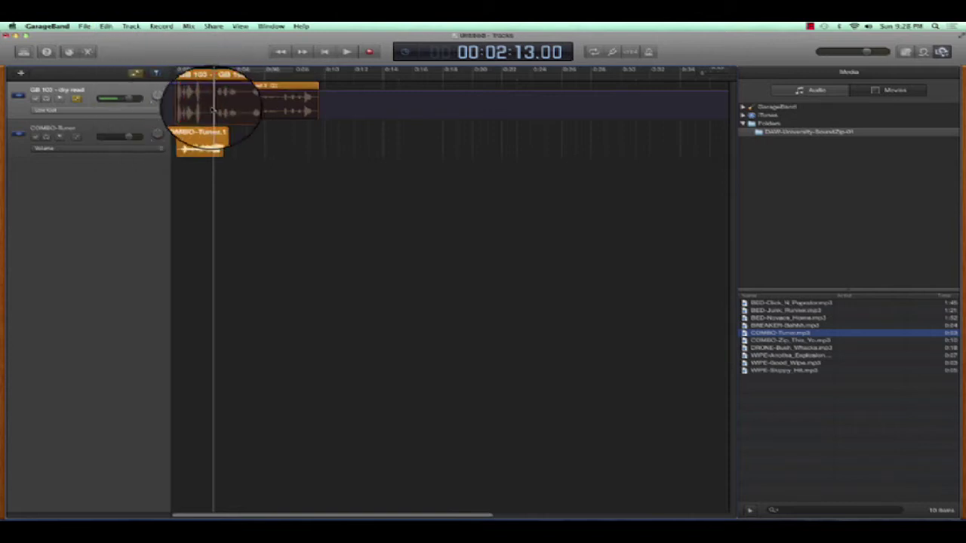
# Hide the automation lanes, move the second dry read region slightly earlier, and play the edit from near the start.
pyautogui.moveTo(704, 74); pyautogui.dragTo(707, 72)
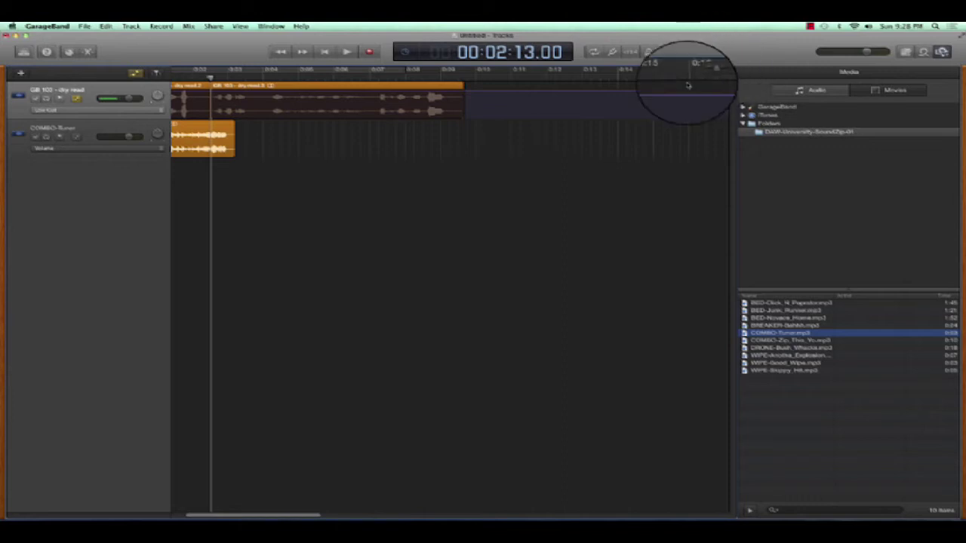
pyautogui.moveTo(282, 515); pyautogui.dragTo(232, 515)
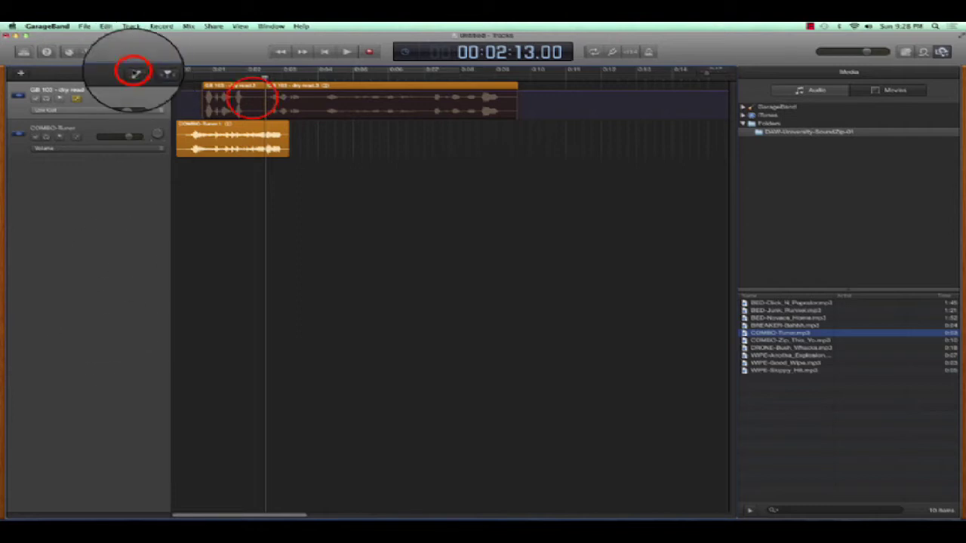
pyautogui.click(134, 72)
pyautogui.moveTo(253, 100); pyautogui.dragTo(187, 77)
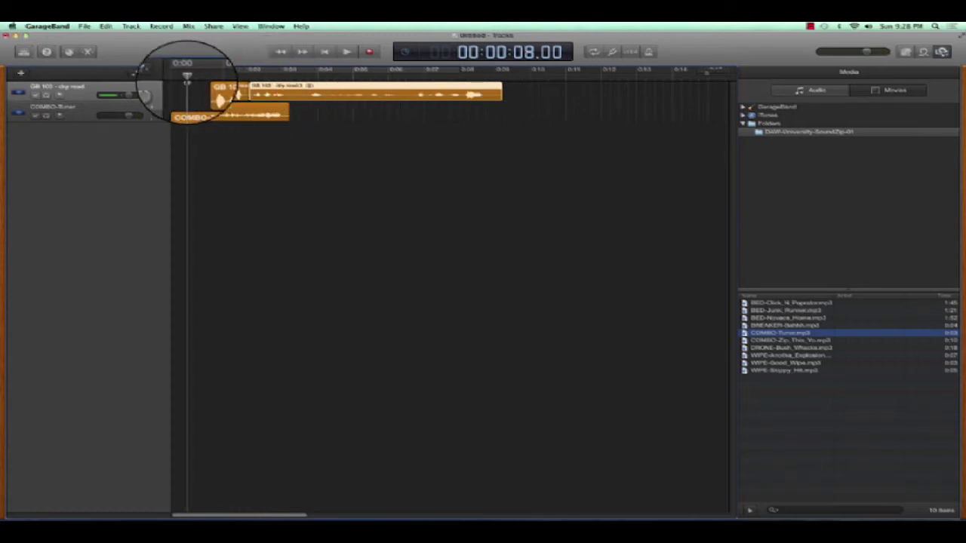
pyautogui.press('space')
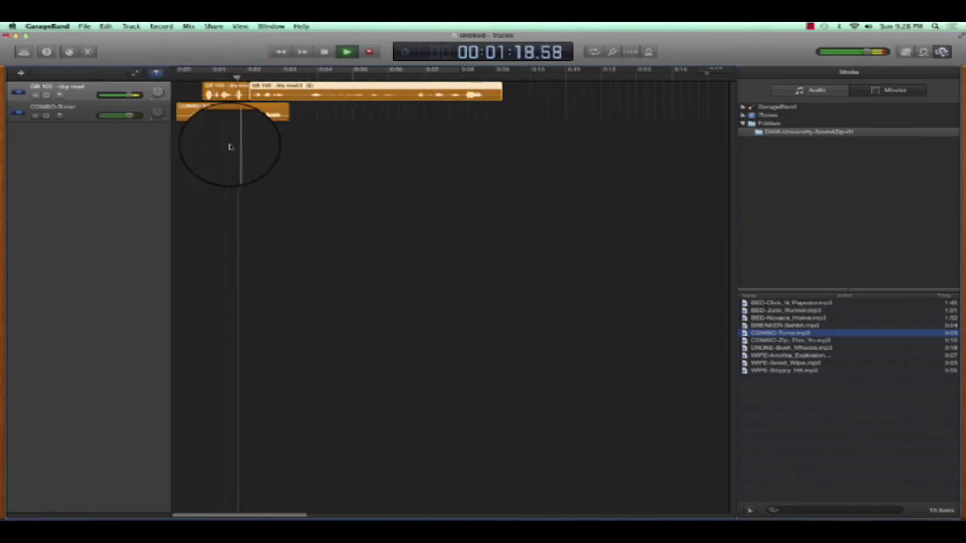
pyautogui.press('space')
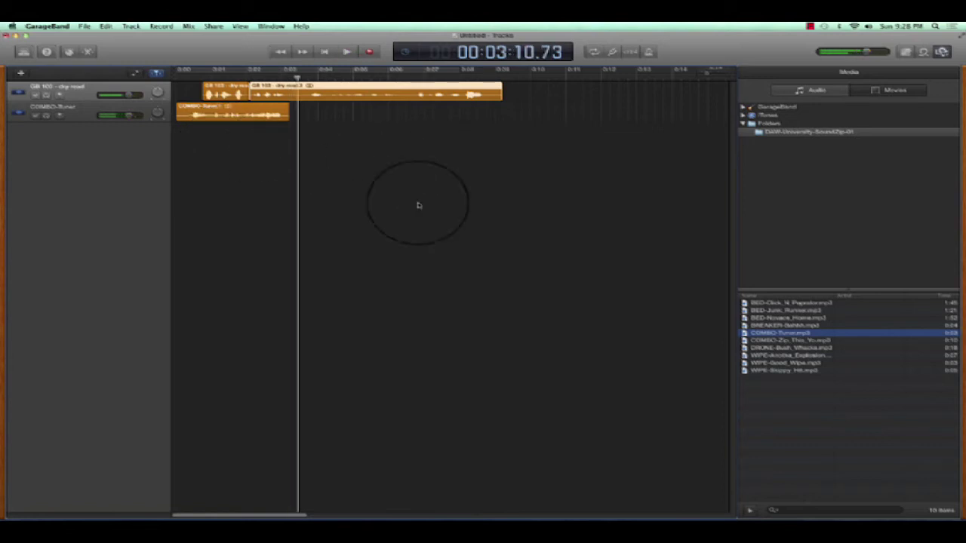
# Preview BED-Click_N_Poprator.mp3 and add it on a new third track starting just after 0:01, with the automation lanes shown.
pyautogui.click(785, 303)
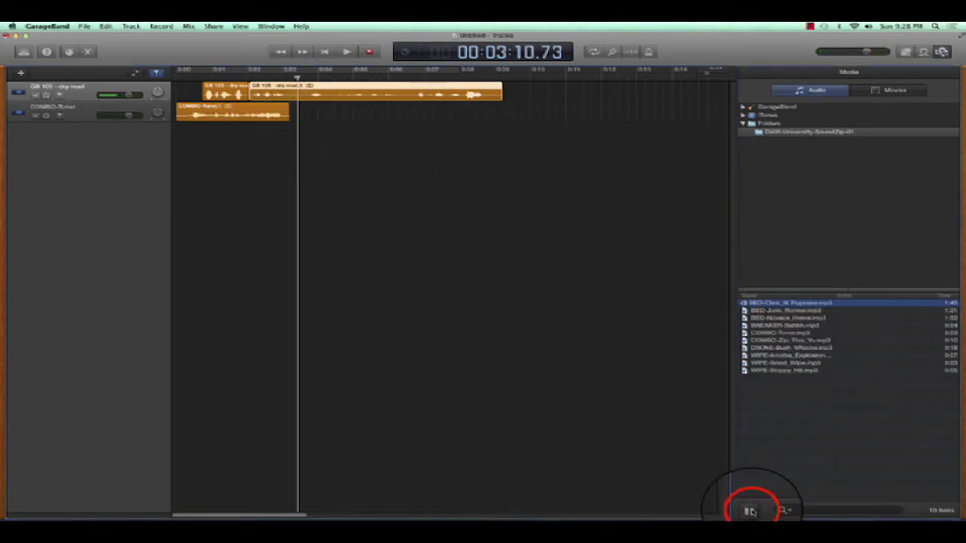
pyautogui.moveTo(784, 303); pyautogui.dragTo(230, 168)
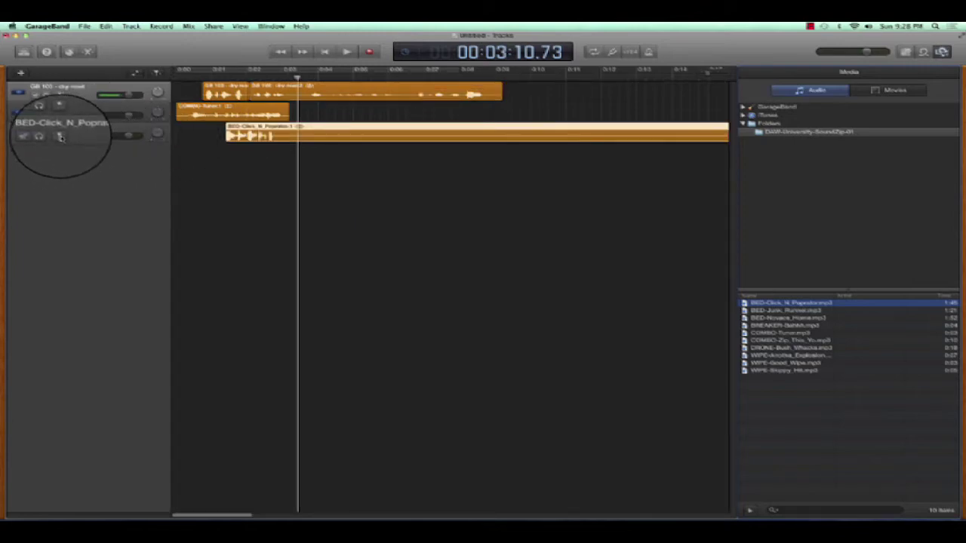
pyautogui.click(135, 72)
pyautogui.click(270, 181)
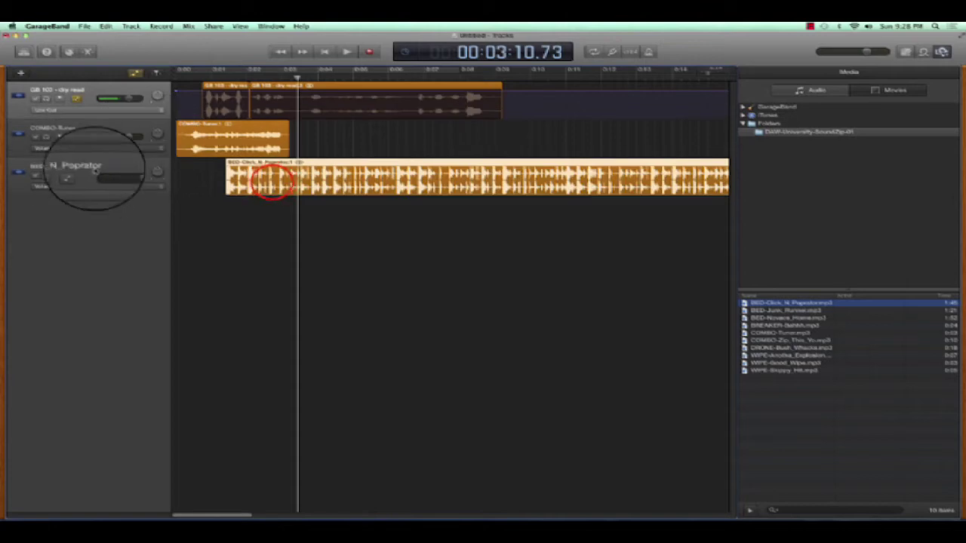
# Enable volume automation on the BED-Click_N_Poprator track and lower its volume line along the whole track.
pyautogui.click(239, 236)
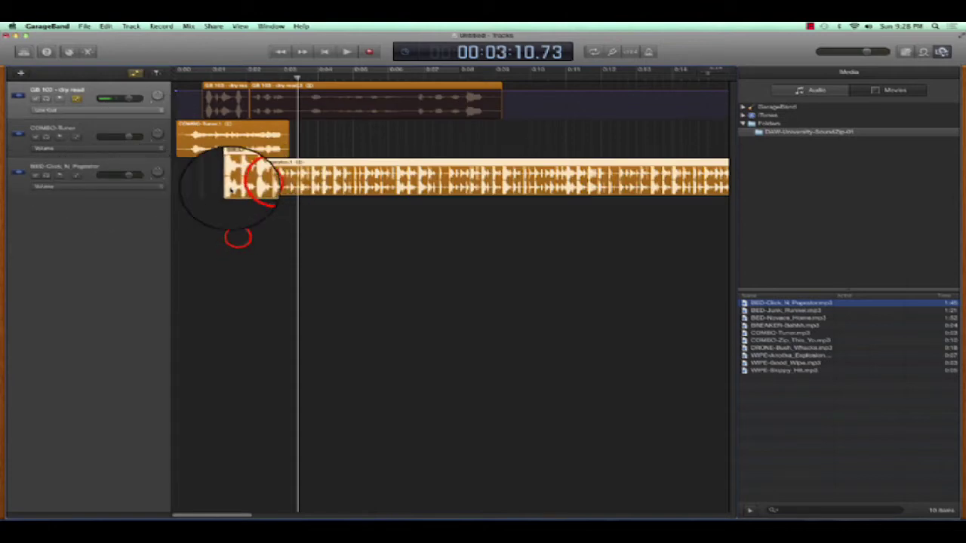
pyautogui.click(239, 237)
pyautogui.click(262, 183)
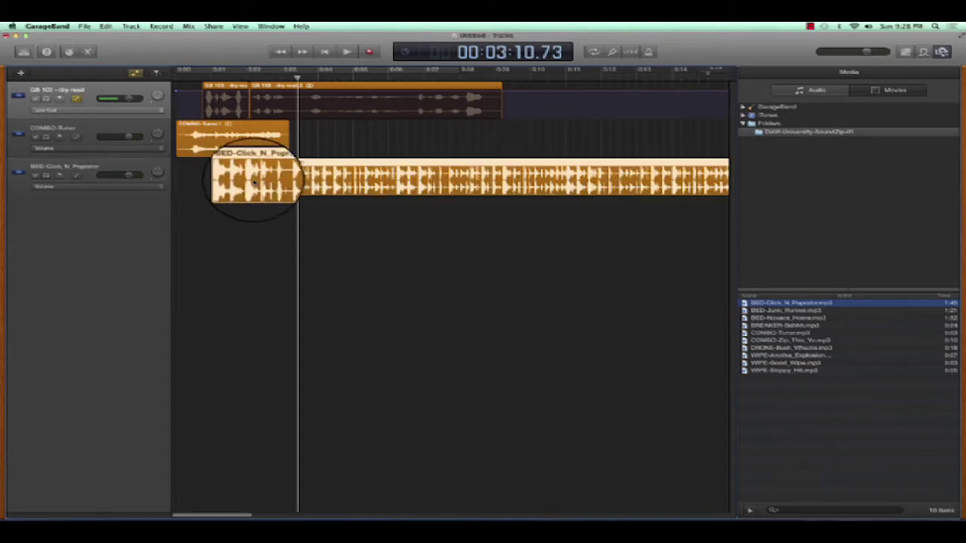
pyautogui.click(112, 168)
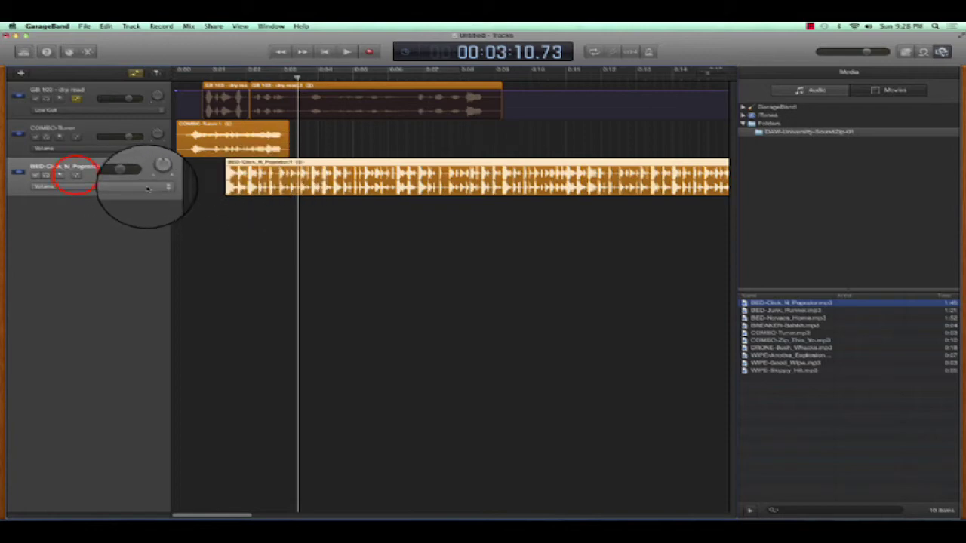
pyautogui.click(76, 175)
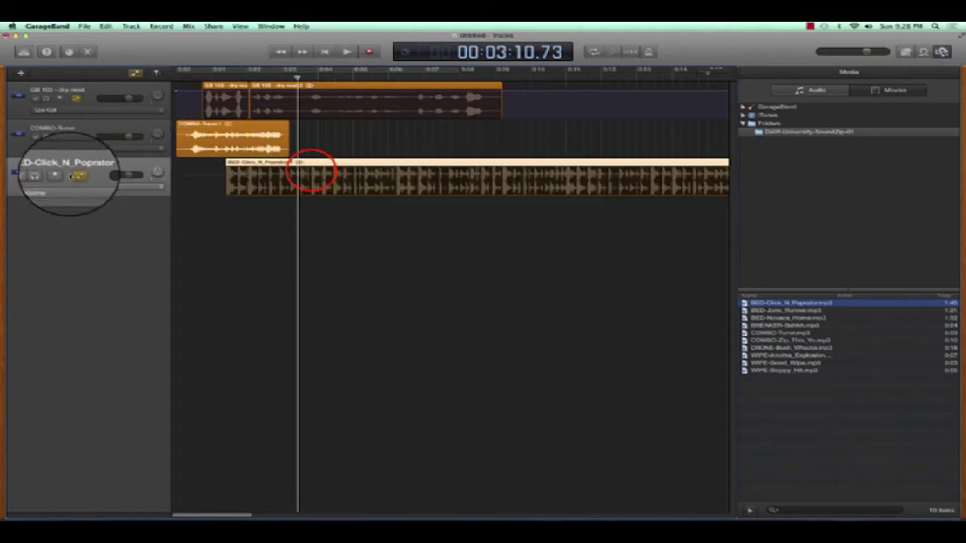
pyautogui.click(305, 178)
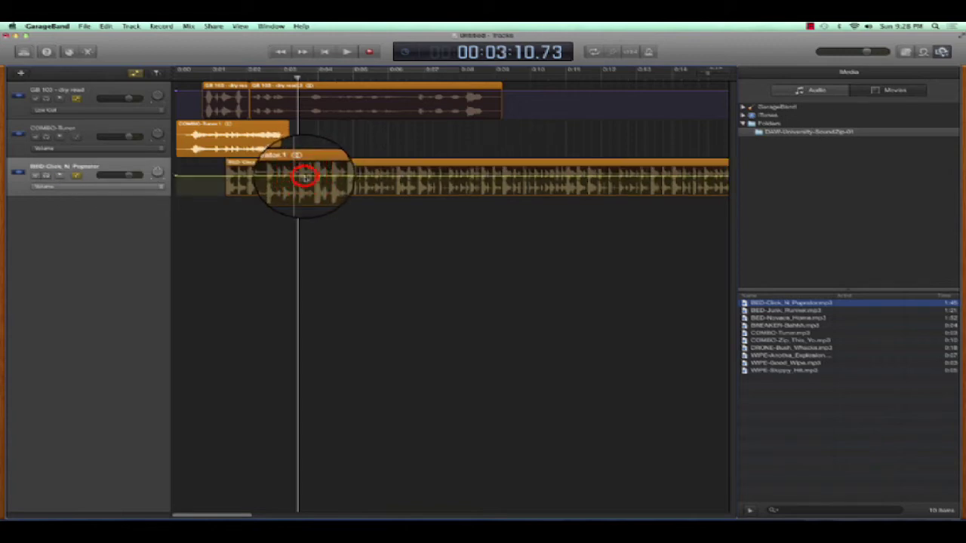
pyautogui.moveTo(305, 178); pyautogui.dragTo(305, 186)
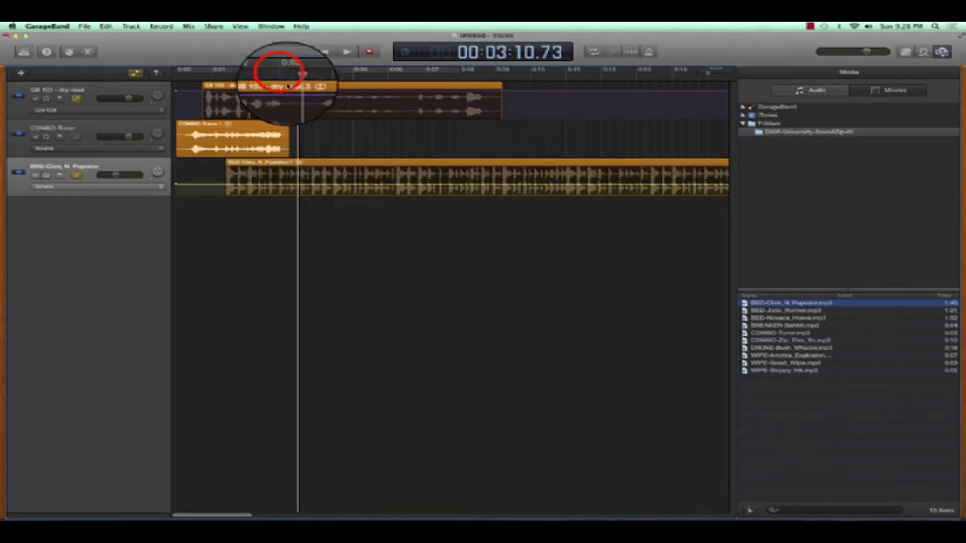
# Play the mix from around 0:02 and move the BED-Click_N_Poprator region later to start at about 0:02:14.
pyautogui.moveTo(289, 76); pyautogui.dragTo(246, 75)
pyautogui.press('space')
pyautogui.click(279, 164)
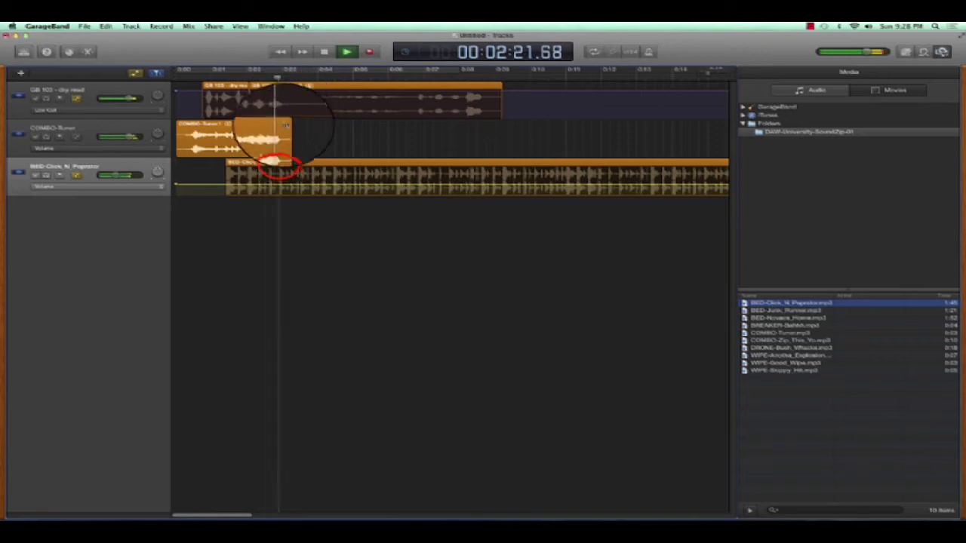
pyautogui.moveTo(279, 165); pyautogui.dragTo(321, 168)
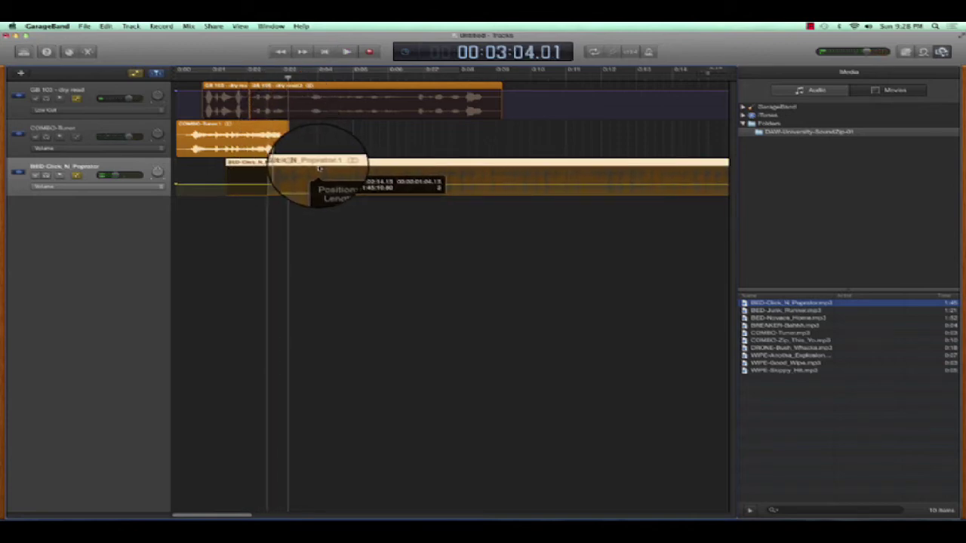
pyautogui.moveTo(321, 168); pyautogui.dragTo(317, 167)
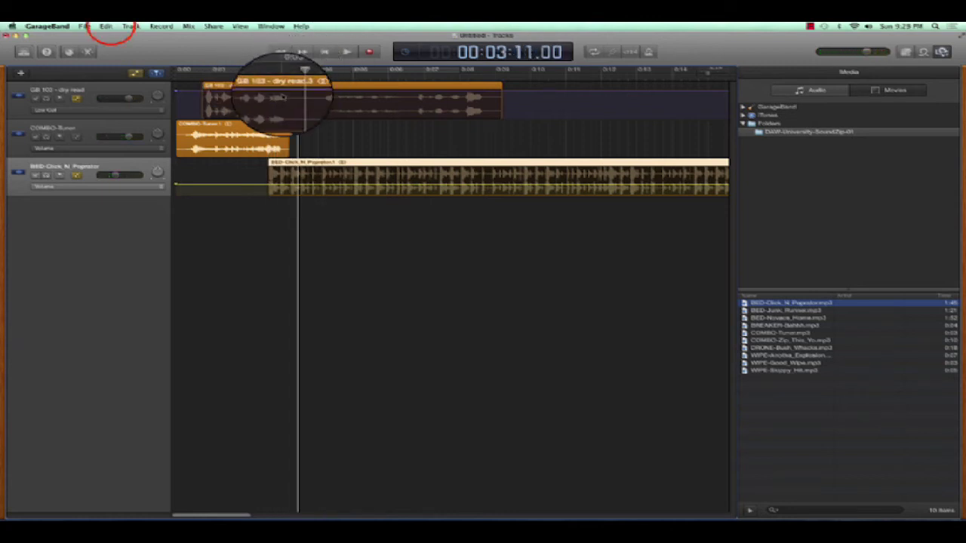
# Split the BED-Click_N_Poprator region and the second dry read region at 00:03:11.00, with the automation lanes hidden.
pyautogui.click(105, 26)
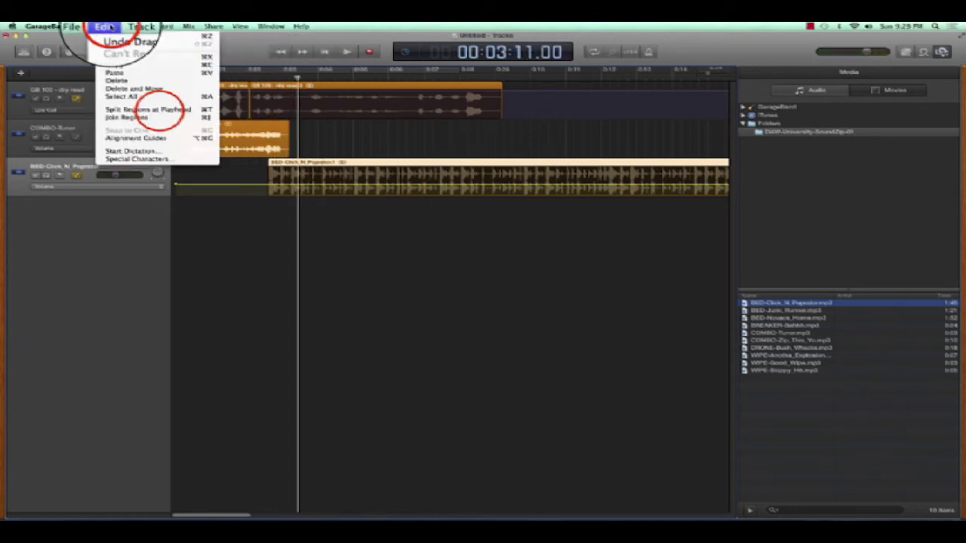
pyautogui.click(161, 109)
pyautogui.click(136, 72)
pyautogui.click(311, 87)
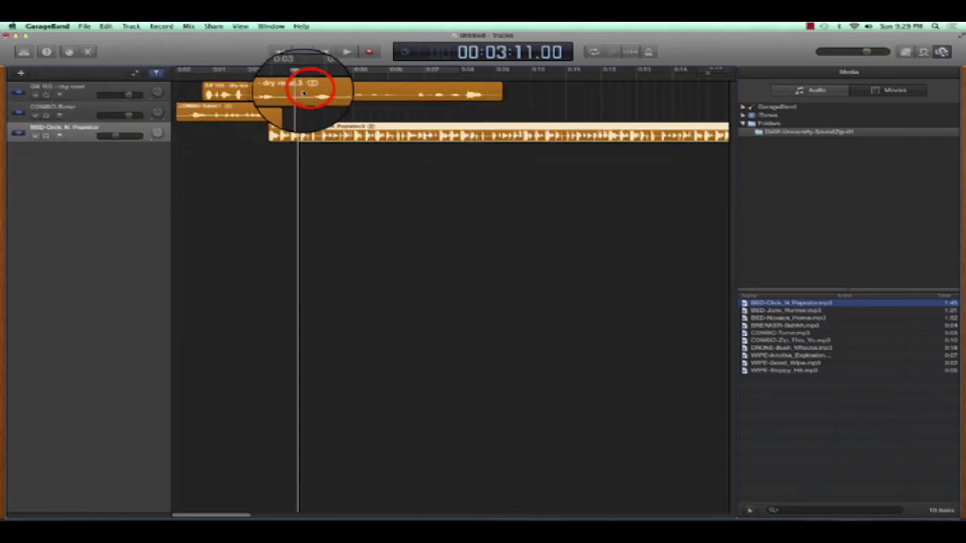
pyautogui.click(308, 91)
pyautogui.click(106, 26)
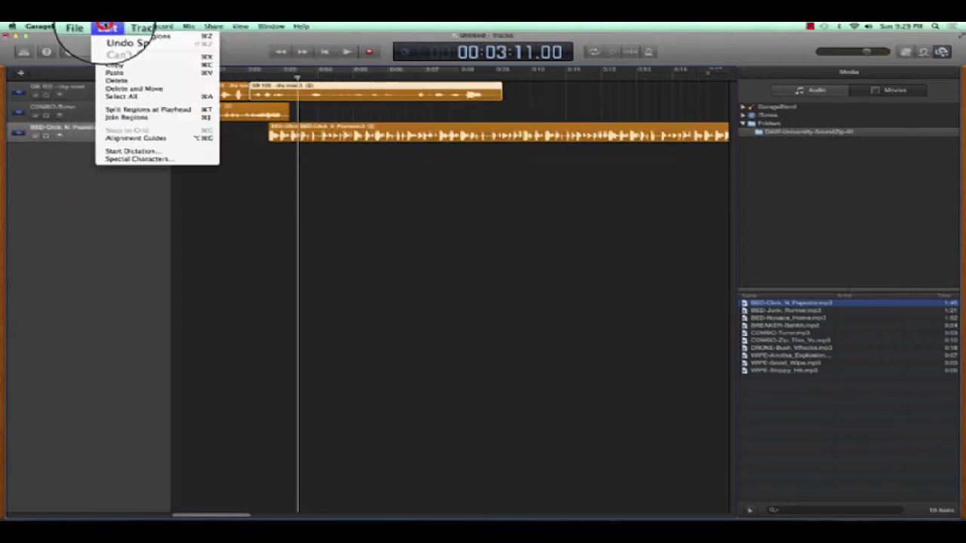
pyautogui.click(157, 108)
# Shift the last dry read region slightly earlier with its start trimmed to tighten the pause, and play the edit.
pyautogui.click(320, 86)
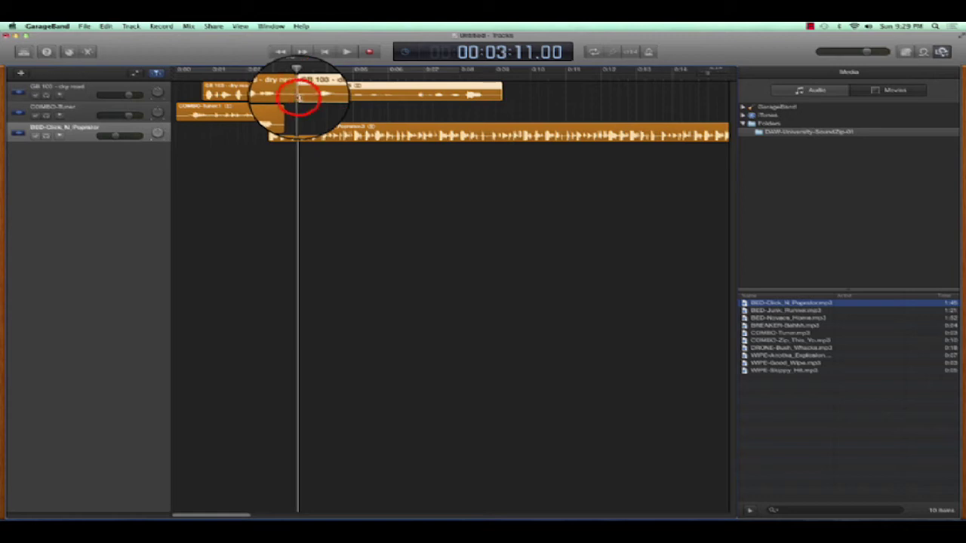
pyautogui.moveTo(307, 98); pyautogui.dragTo(263, 78)
pyautogui.click(292, 98)
pyautogui.press('space')
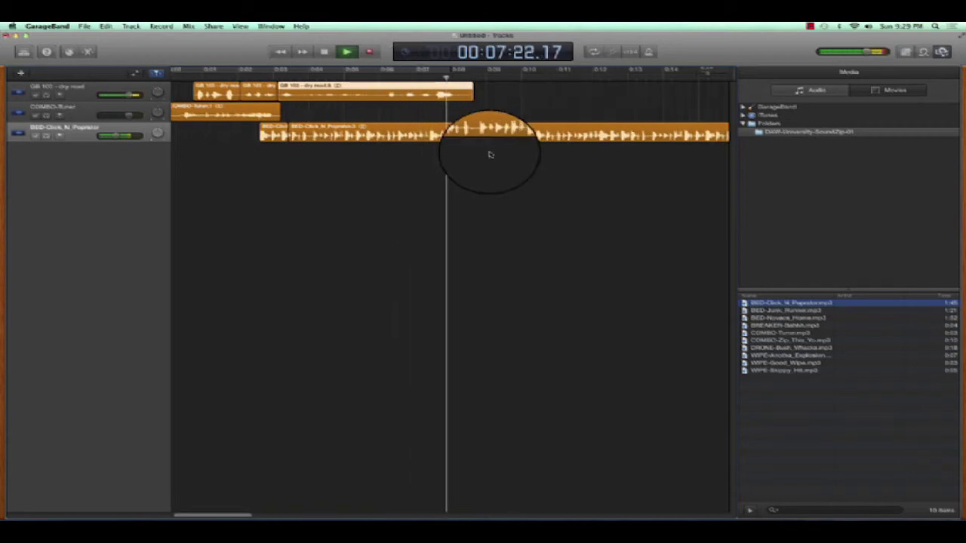
pyautogui.press('space')
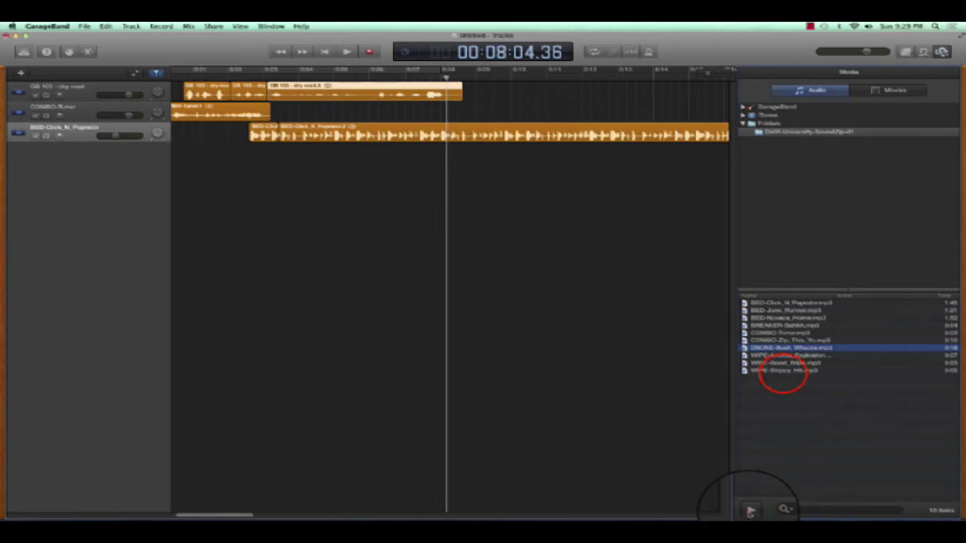
# Preview WIPE-Skippy_Hit.mp3, add it on a new fourth track starting at about 00:05:19.00, and play it in the mix.
pyautogui.click(784, 370)
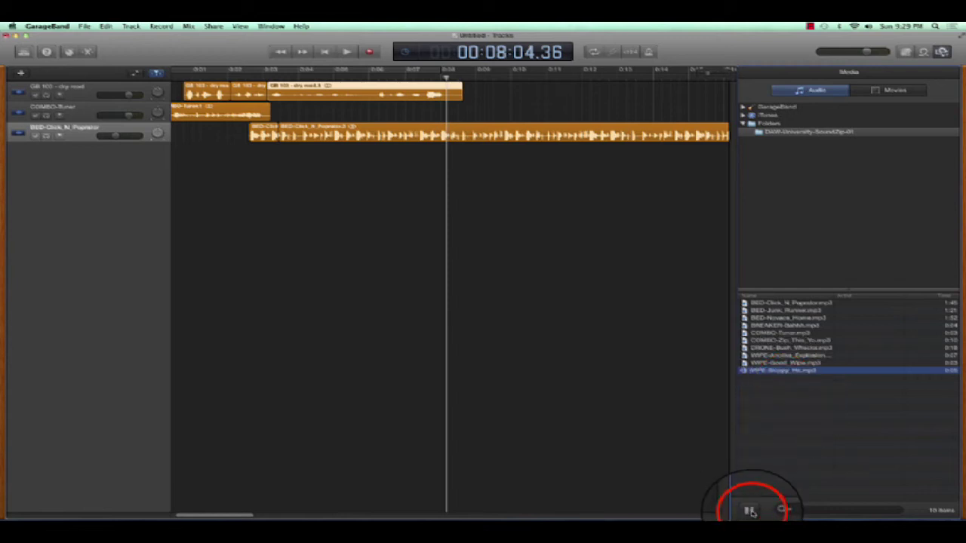
pyautogui.moveTo(782, 370); pyautogui.dragTo(369, 151)
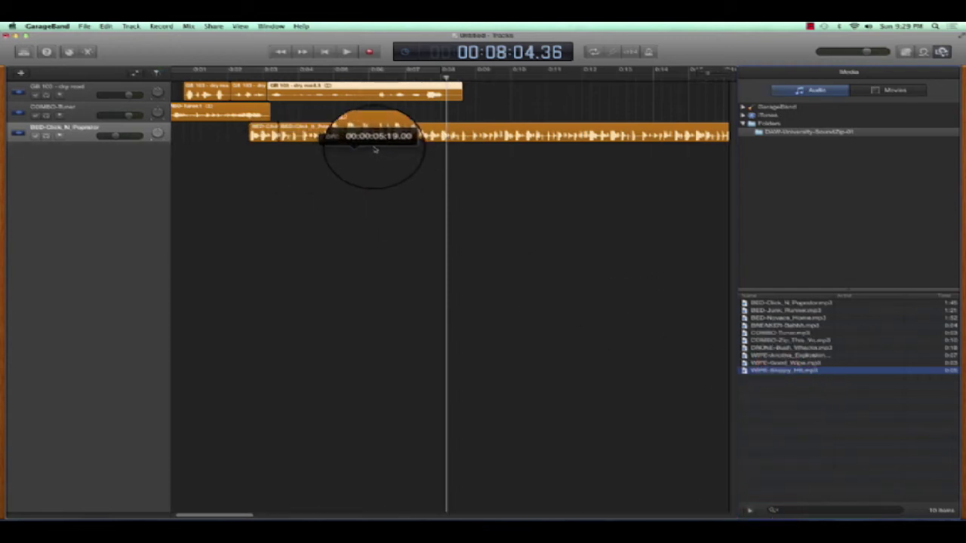
pyautogui.moveTo(364, 70); pyautogui.dragTo(344, 74)
pyautogui.press('space')
pyautogui.click(403, 149)
pyautogui.press('space')
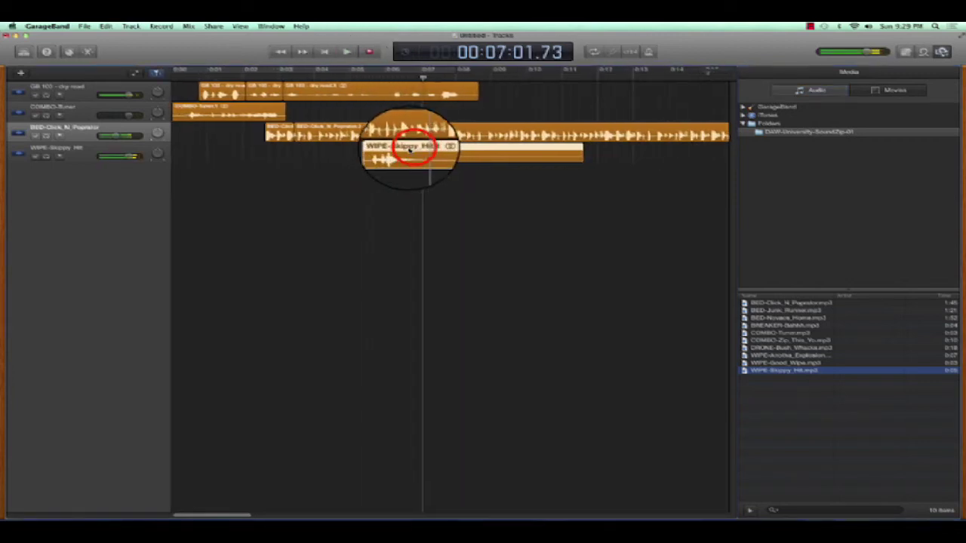
# Move the WIPE-Skippy_Hit region slightly earlier and play the mix from 00:05:04.00.
pyautogui.moveTo(412, 150); pyautogui.dragTo(400, 151)
pyautogui.moveTo(372, 76); pyautogui.dragTo(355, 74)
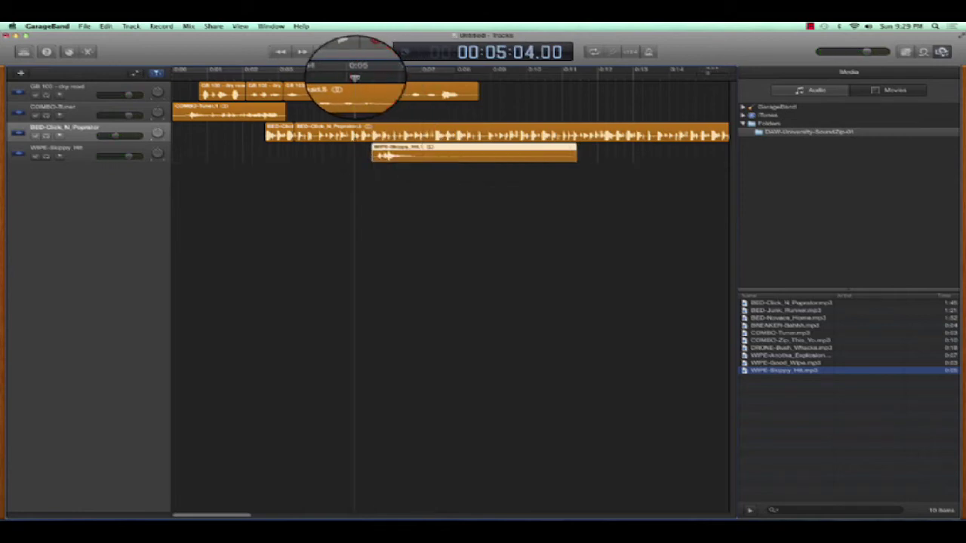
pyautogui.press('space')
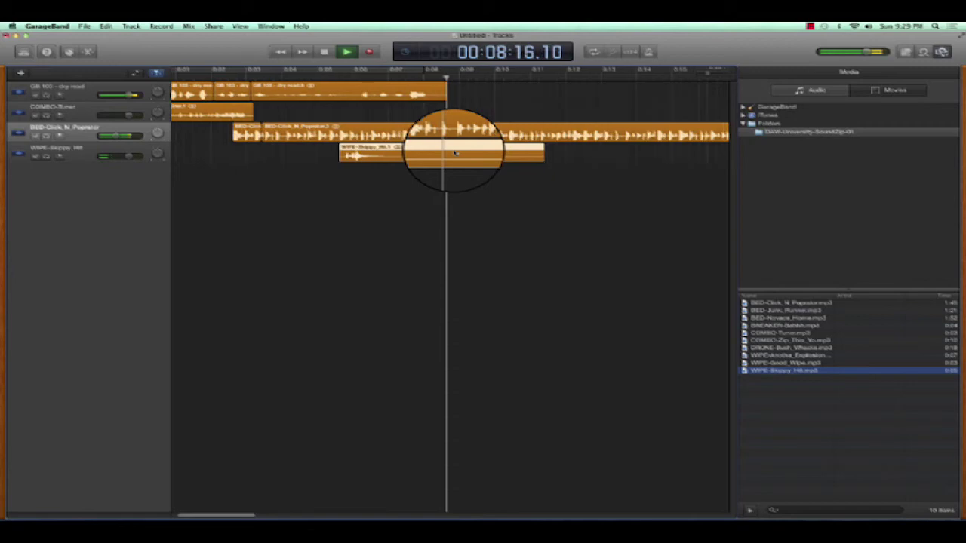
pyautogui.press('space')
# Preview COMBO-Zip_This_Yo.mp3, add it to the project, and place its region on the COMBO-Tuner track starting at about 0:07:12.
pyautogui.click(788, 341)
pyautogui.click(747, 510)
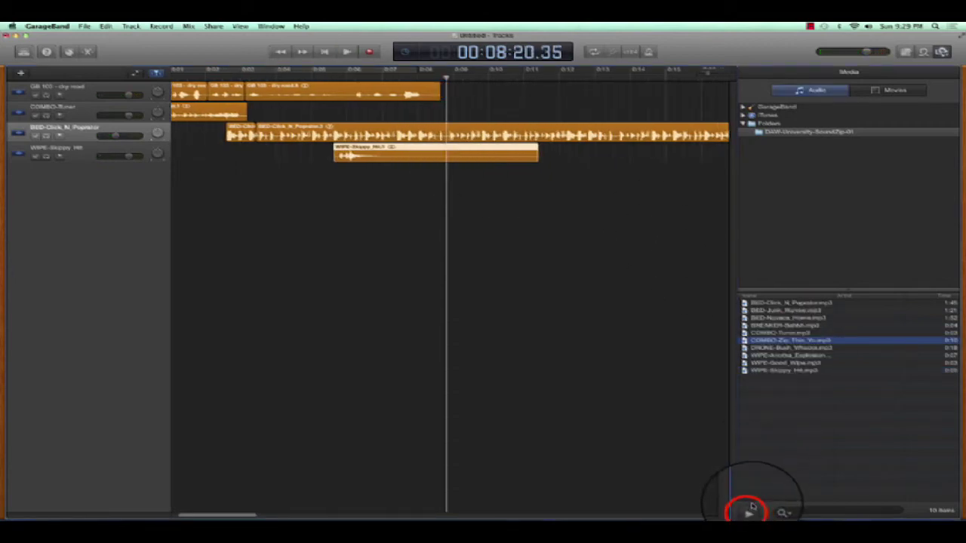
pyautogui.moveTo(770, 340); pyautogui.dragTo(405, 133)
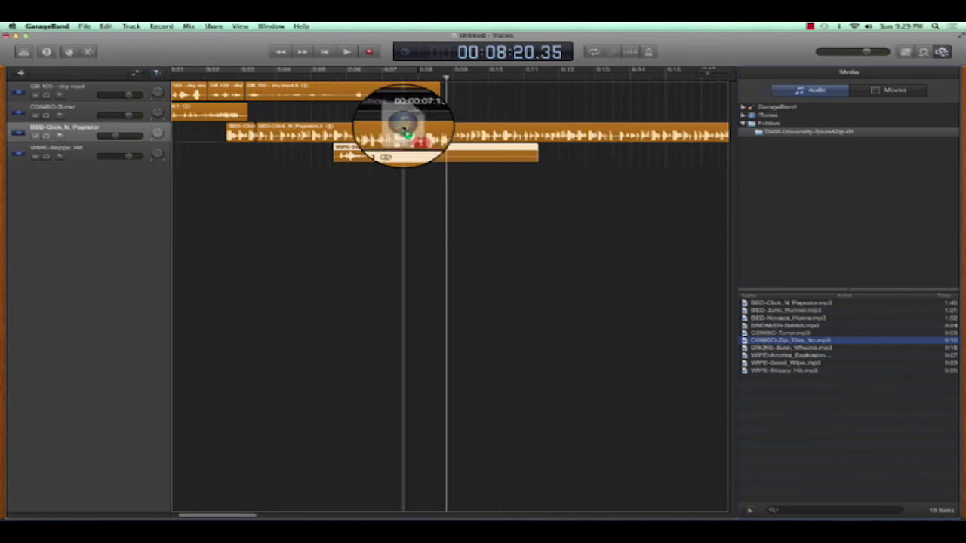
pyautogui.moveTo(405, 184); pyautogui.dragTo(473, 107)
pyautogui.moveTo(553, 109); pyautogui.dragTo(540, 111)
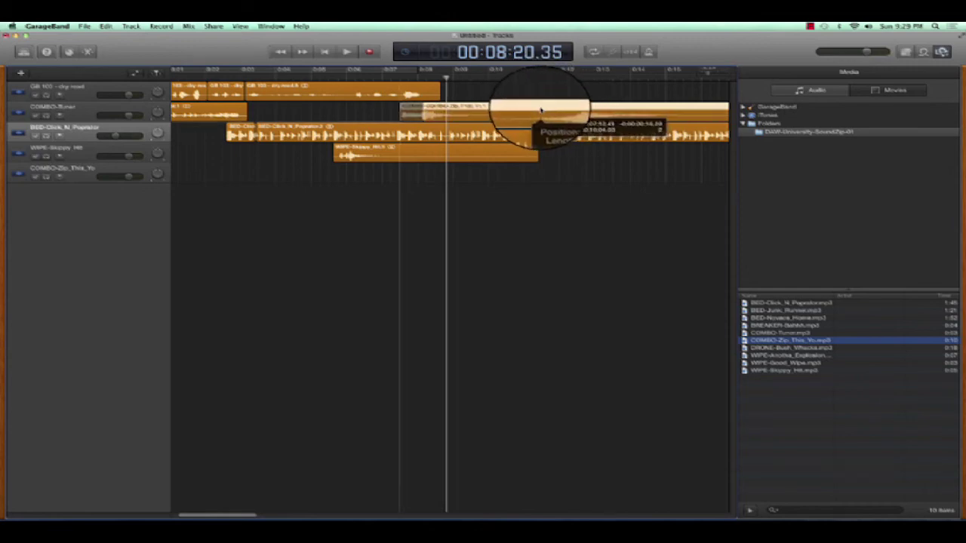
# Audition the tail of the COMBO-Zip_This_Yo region, and trim it to end past 0:09 and the WIPE-Skippy_Hit region near 0:07.
pyautogui.moveTo(563, 80); pyautogui.dragTo(532, 86)
pyautogui.press('space')
pyautogui.click(532, 85)
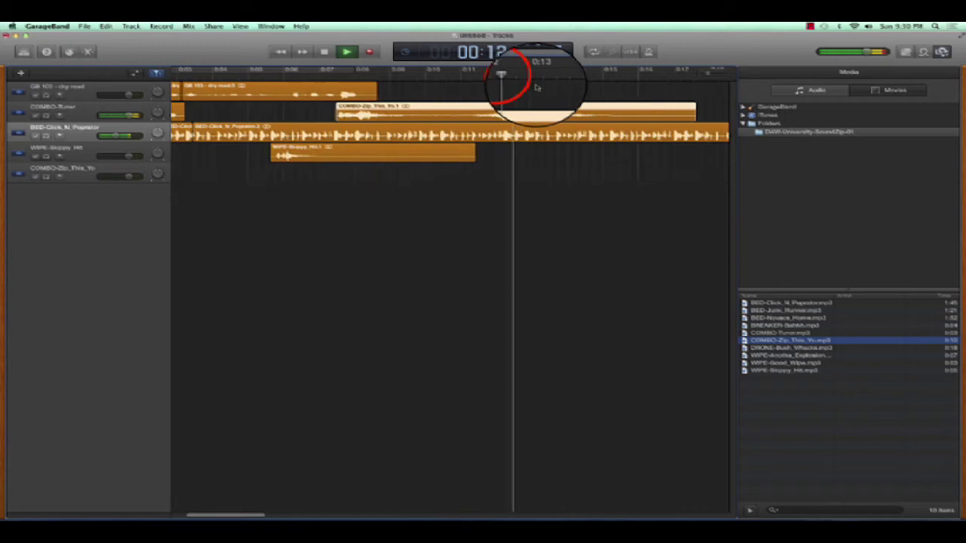
pyautogui.press('space')
pyautogui.click(468, 80)
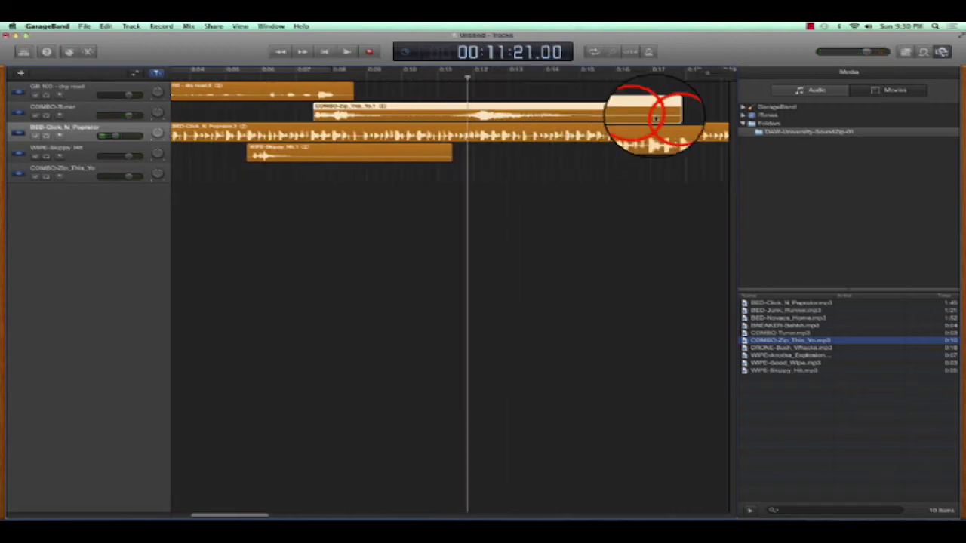
pyautogui.moveTo(671, 118); pyautogui.dragTo(394, 113)
pyautogui.click(430, 150)
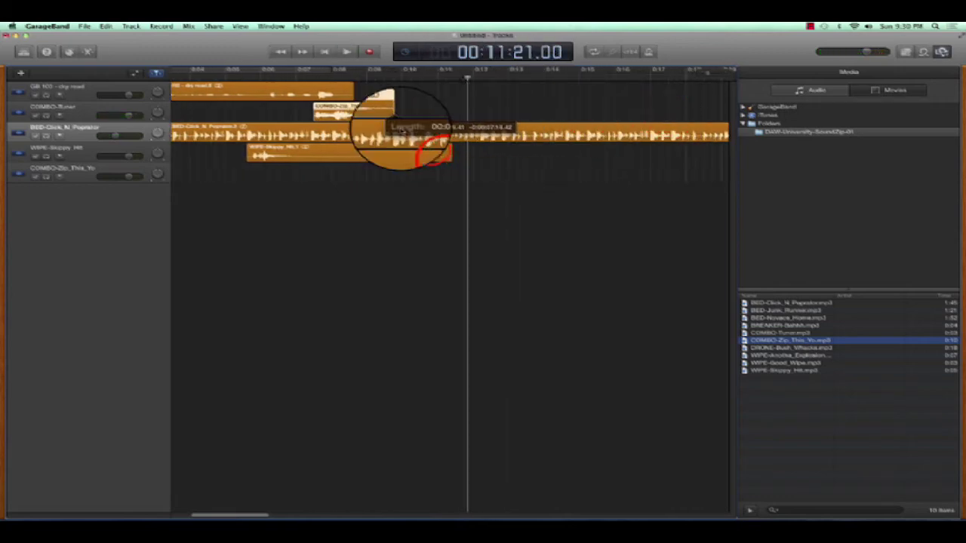
pyautogui.moveTo(461, 157); pyautogui.dragTo(301, 157)
# Play the mix through the trimmed WIPE-Skippy_Hit and COMBO-Zip_This_Yo regions.
pyautogui.moveTo(326, 77); pyautogui.dragTo(222, 77)
pyautogui.press('space')
pyautogui.hscroll(-2, 297, 123)
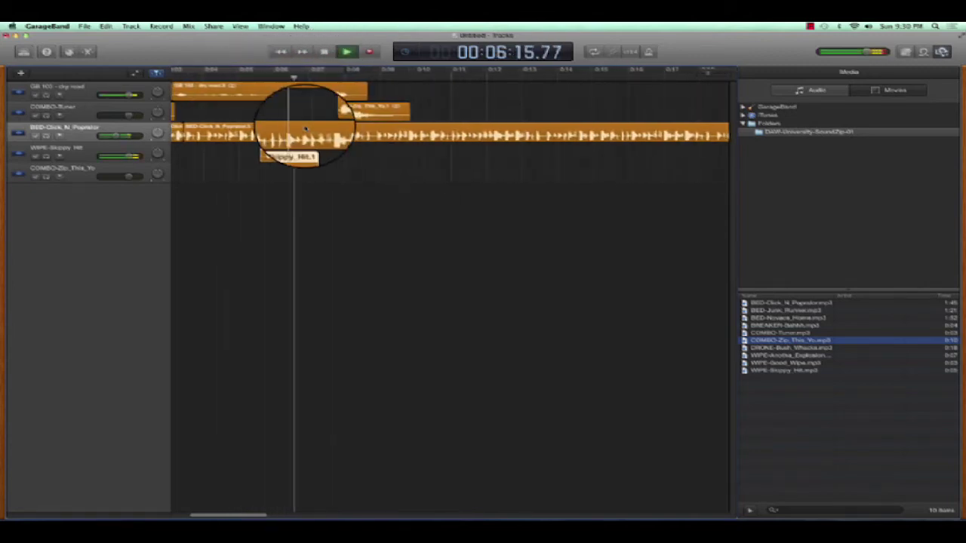
pyautogui.click(362, 117)
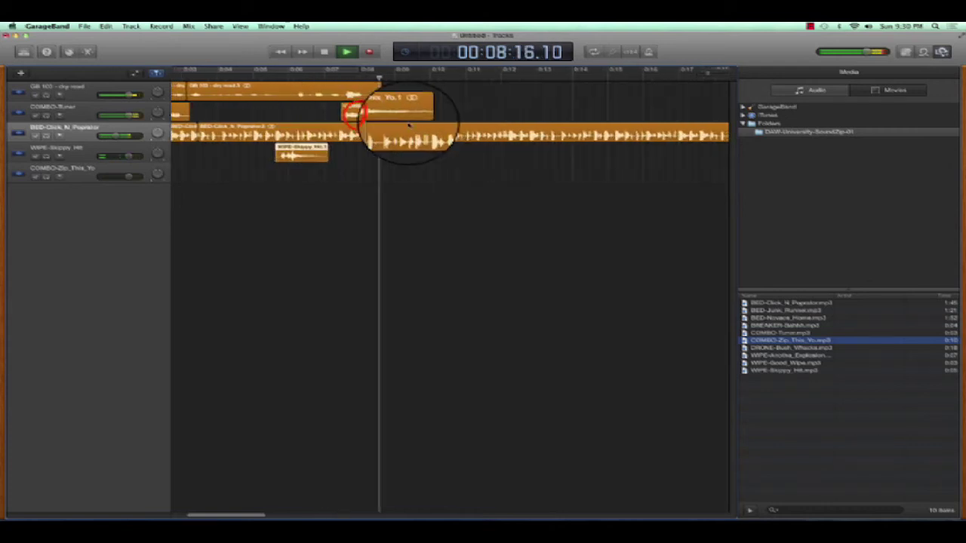
pyautogui.press('space')
# Show the automation lanes and draw a volume dip on the COMBO-Tuner track that rises across the COMBO-Zip_This_Yo region.
pyautogui.click(133, 69)
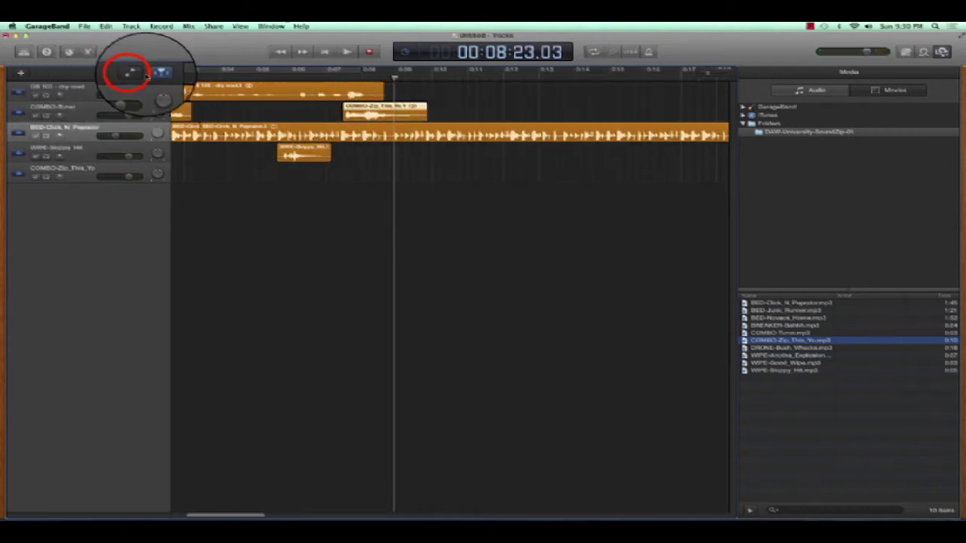
pyautogui.click(79, 142)
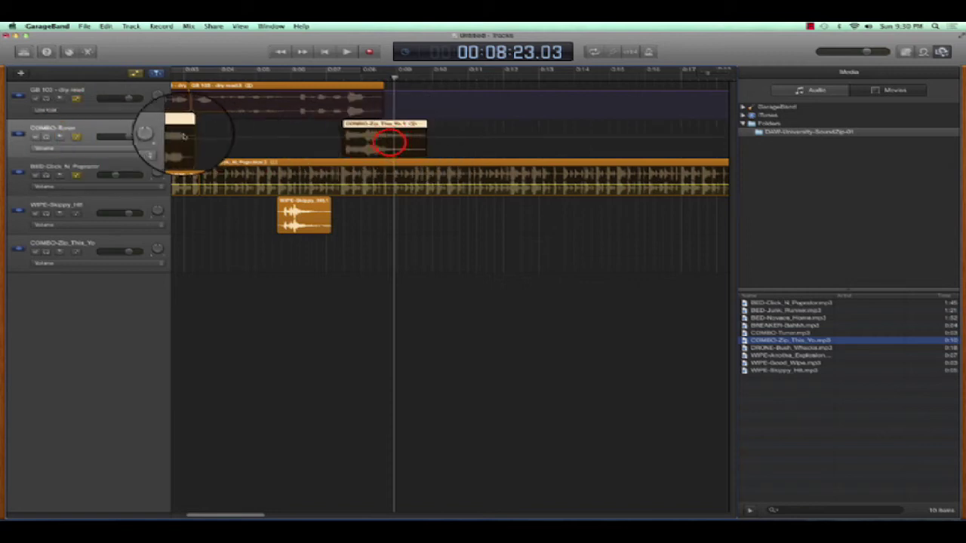
pyautogui.moveTo(390, 145); pyautogui.dragTo(370, 133)
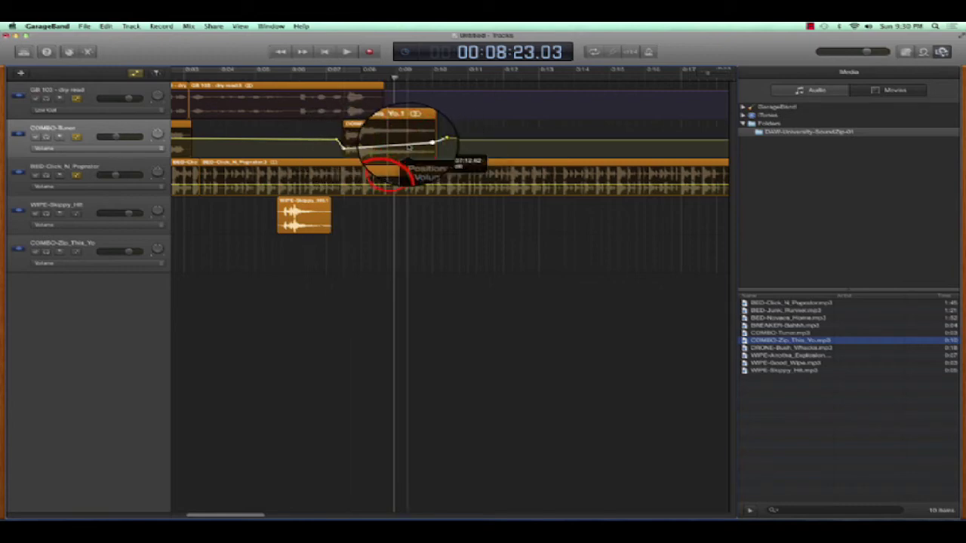
# Split the BED-Click_N_Poprator region at 00:08:06 with the automation lanes hidden, and delete the part after the split.
pyautogui.click(350, 75)
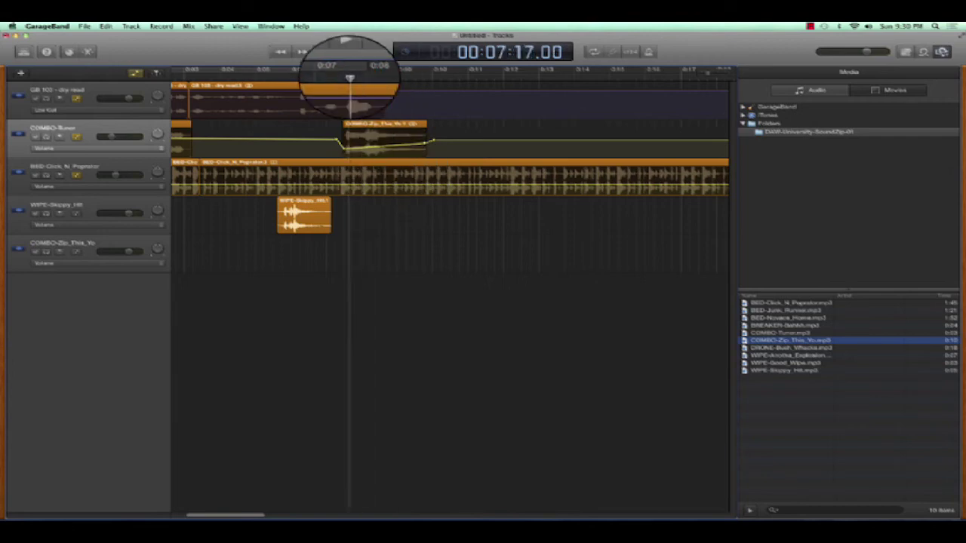
pyautogui.moveTo(351, 77); pyautogui.dragTo(370, 79)
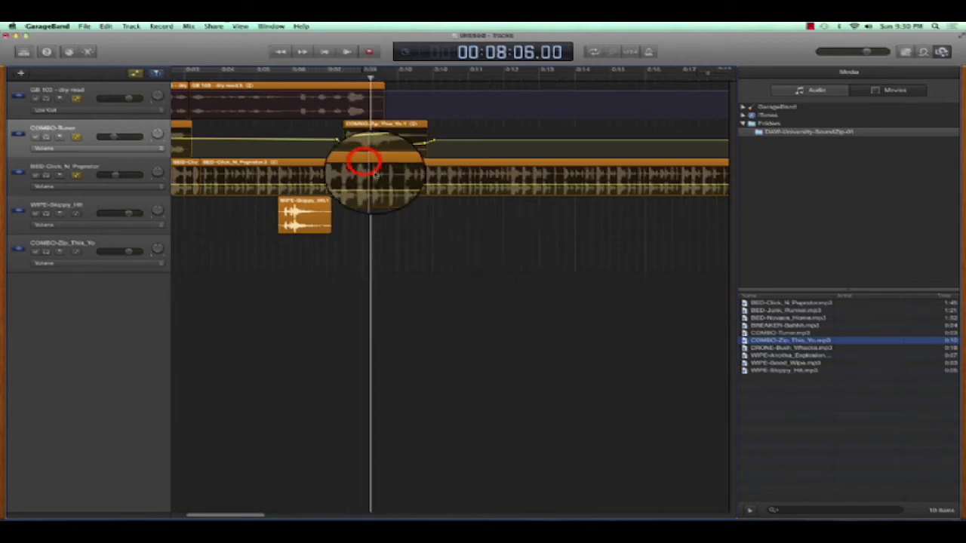
pyautogui.click(136, 72)
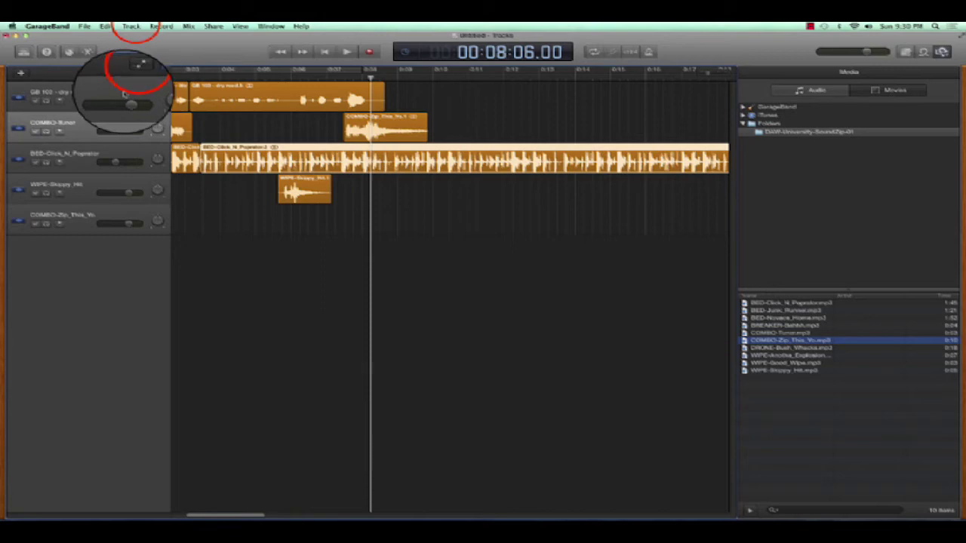
pyautogui.click(105, 25)
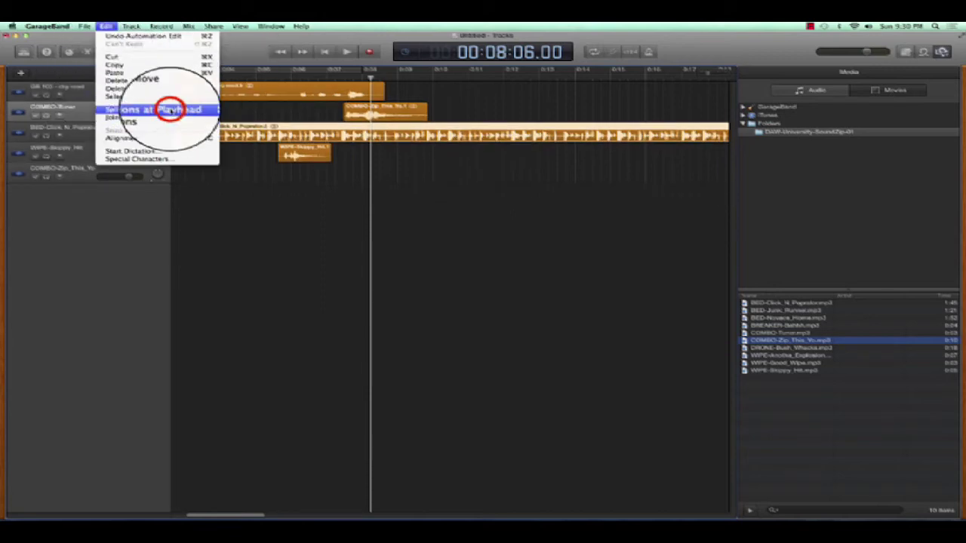
pyautogui.click(151, 103)
pyautogui.click(405, 130)
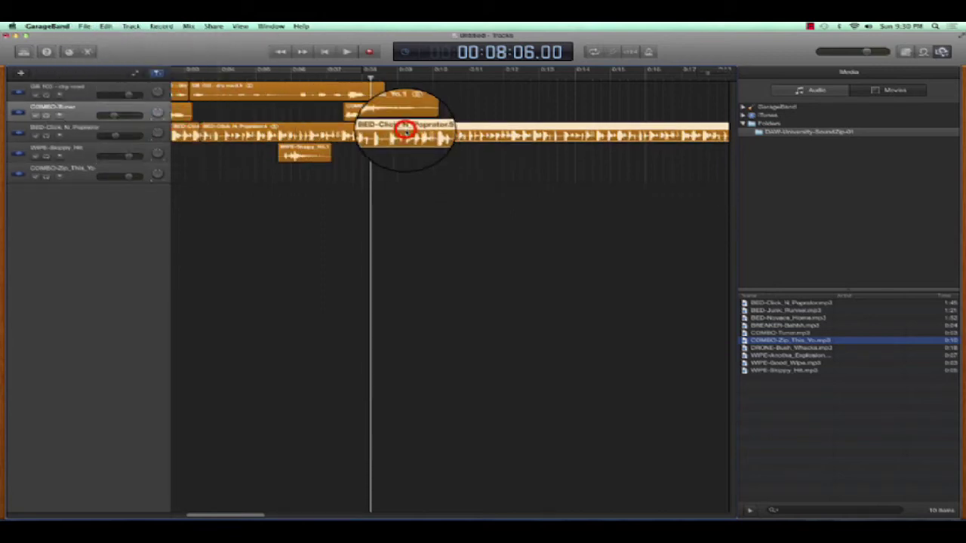
pyautogui.click(382, 167)
pyautogui.click(444, 129)
pyautogui.press('Delete')
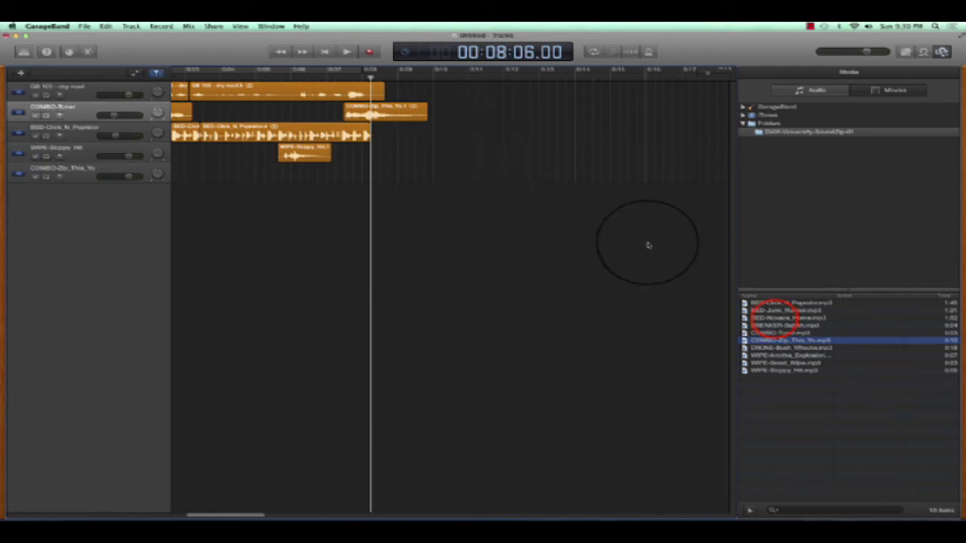
# Preview BED-Novacs_Home.mp3 and add it on a new track with its region starting at about 0:07:12.
pyautogui.click(784, 317)
pyautogui.click(748, 510)
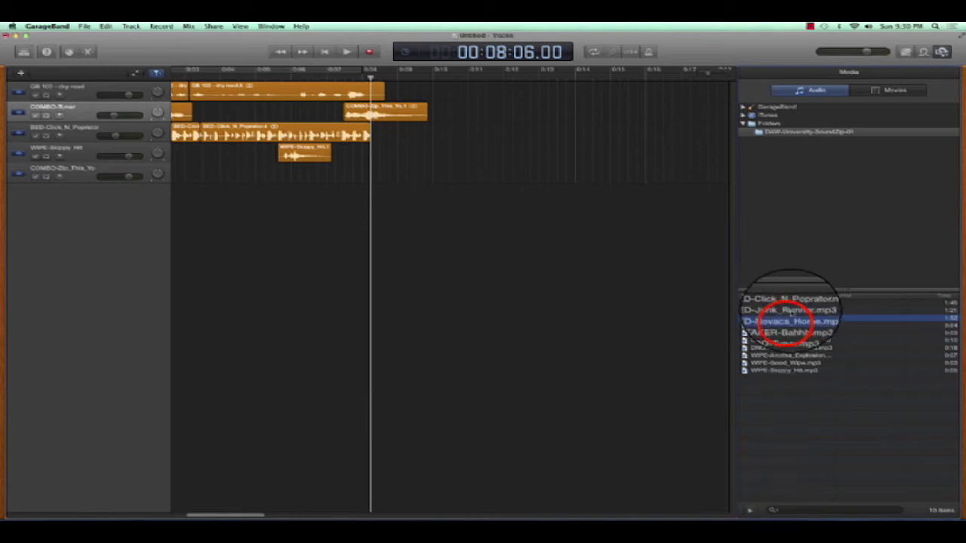
pyautogui.moveTo(777, 318); pyautogui.dragTo(343, 199)
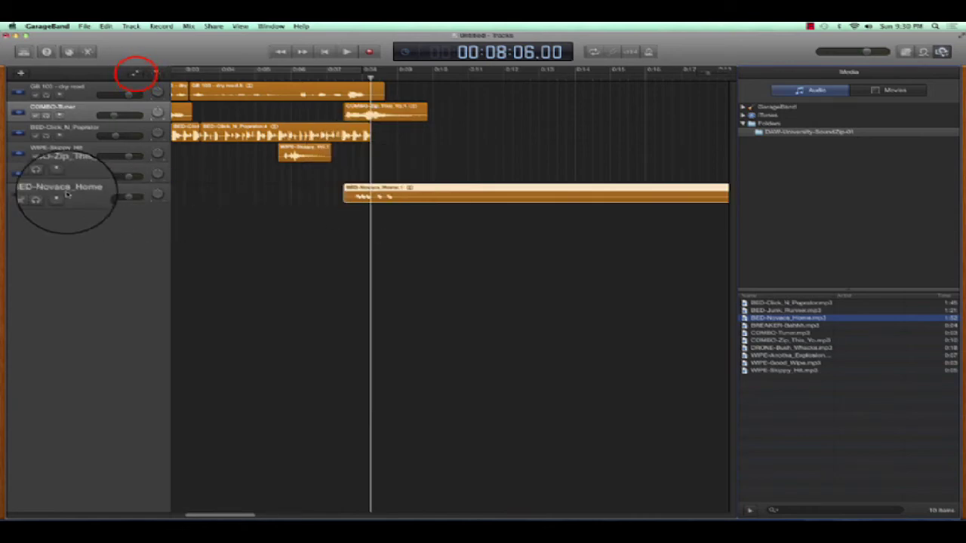
# Show the automation lanes, enable automation on the BED-Novacs_Home track, and lower its volume line slightly.
pyautogui.click(134, 72)
pyautogui.click(76, 290)
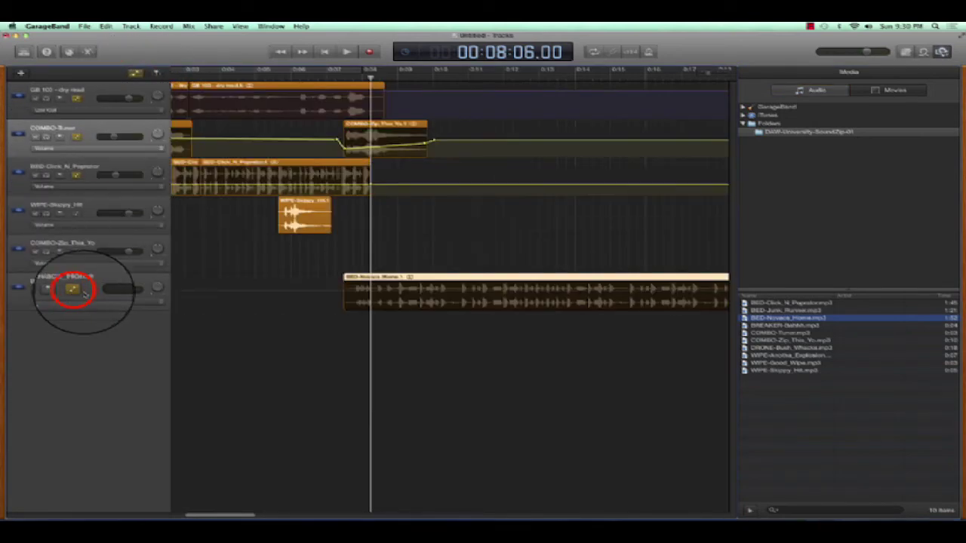
pyautogui.click(359, 302)
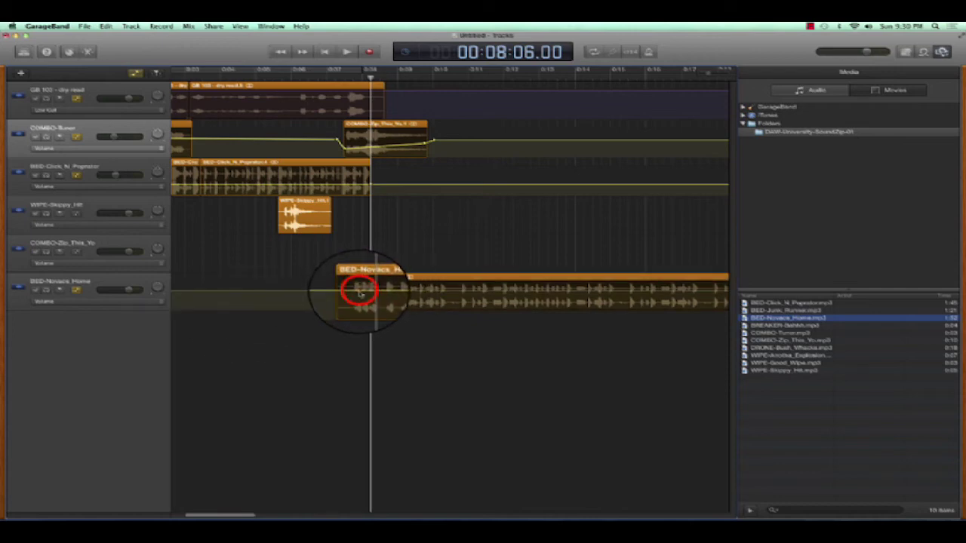
pyautogui.moveTo(359, 293); pyautogui.dragTo(367, 293)
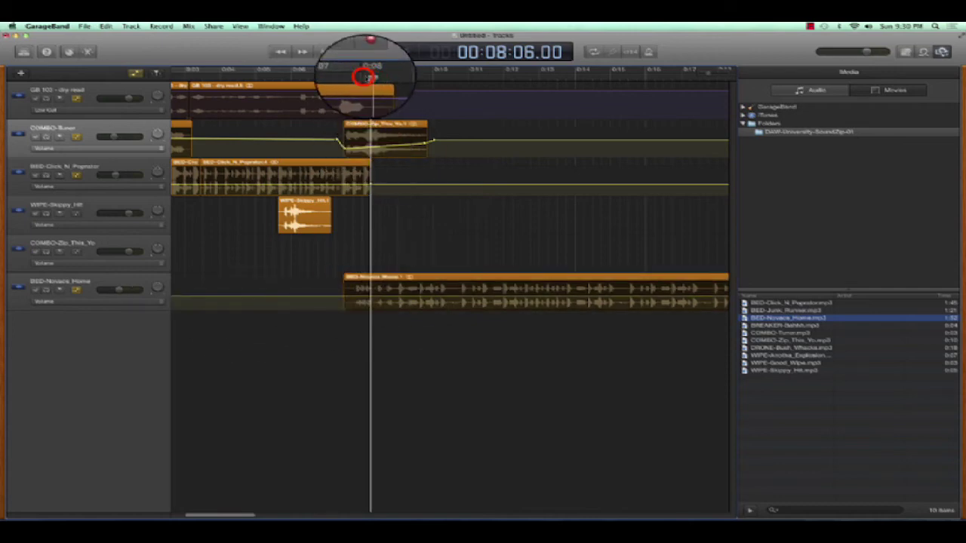
# Play the mix from about 0:06 to past 0:10 to check the transition into the BED-Novacs_Home bed.
pyautogui.moveTo(364, 76); pyautogui.dragTo(302, 68)
pyautogui.press('space')
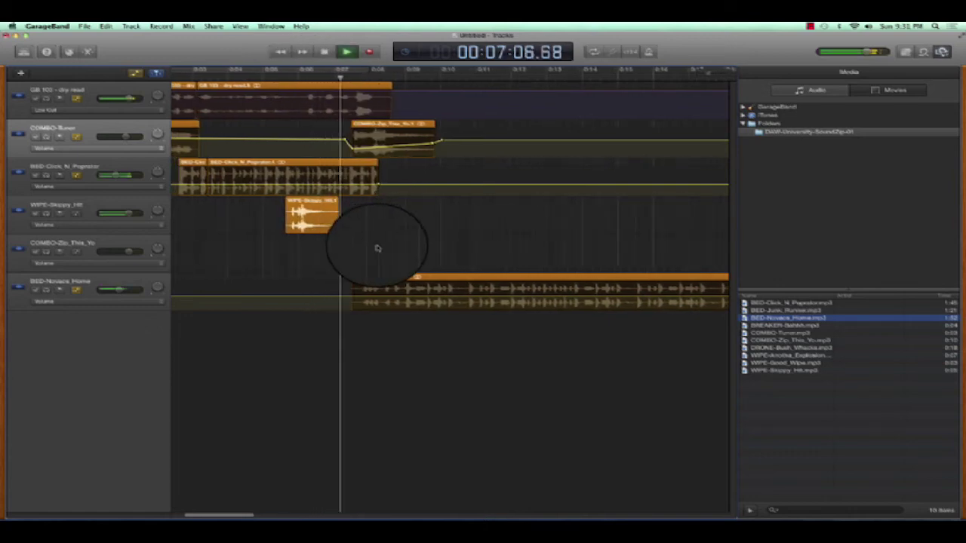
pyautogui.hscroll(-2, 378, 248)
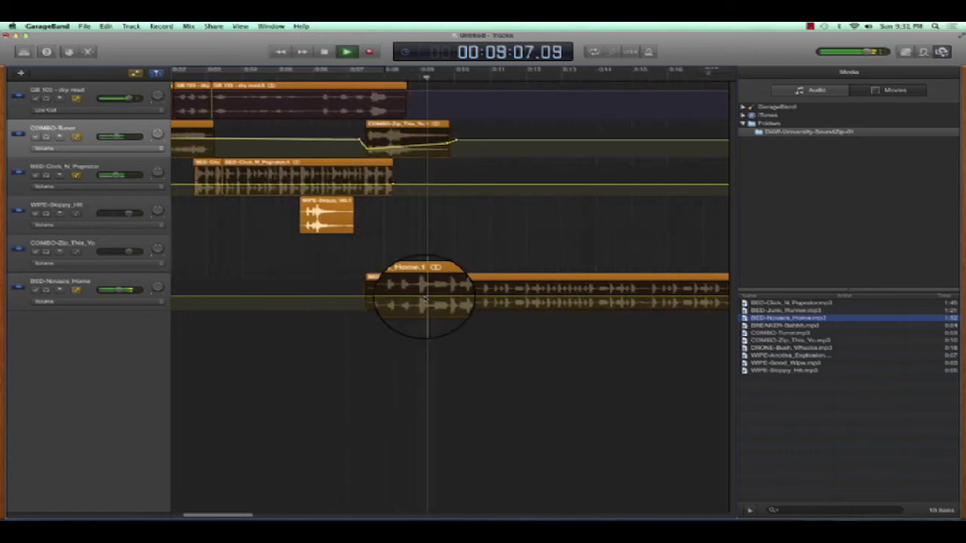
pyautogui.hscroll(3, 425, 300)
pyautogui.press('space')
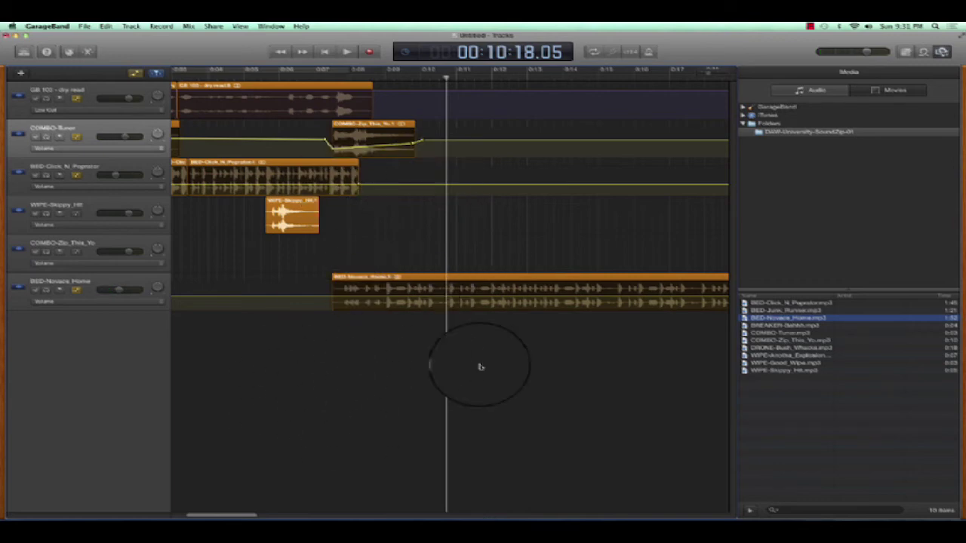
# Draw a volume fade-out on the BED-Novacs_Home track from about 0:15 down to the minimum near 0:19, and briefly audition it.
pyautogui.moveTo(445, 77); pyautogui.dragTo(597, 76)
pyautogui.click(598, 294)
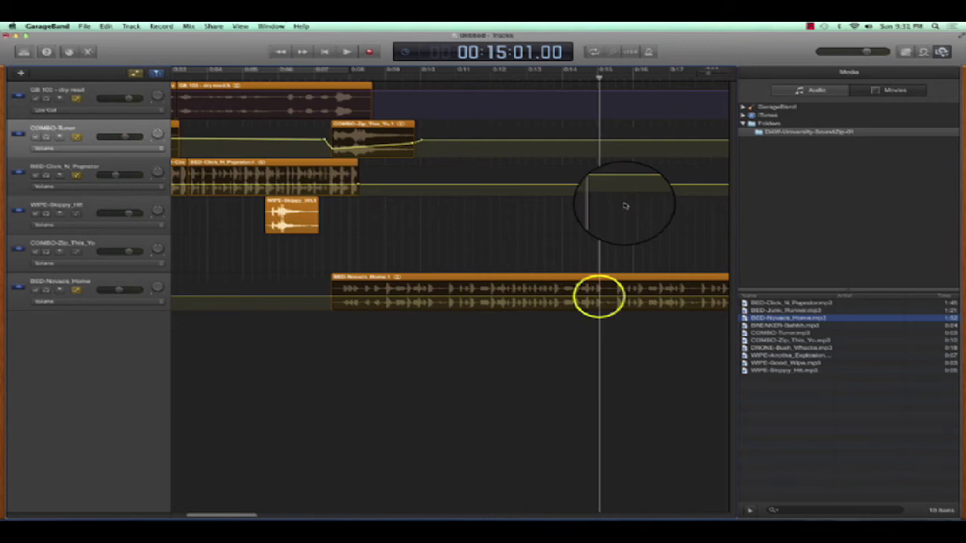
pyautogui.click(599, 299)
pyautogui.click(597, 298)
pyautogui.click(615, 299)
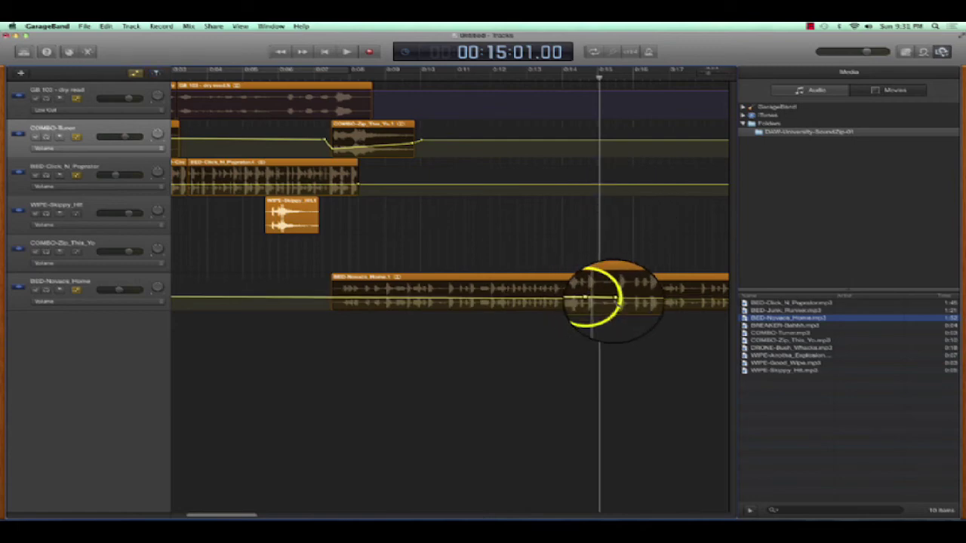
pyautogui.moveTo(616, 301); pyautogui.dragTo(712, 320)
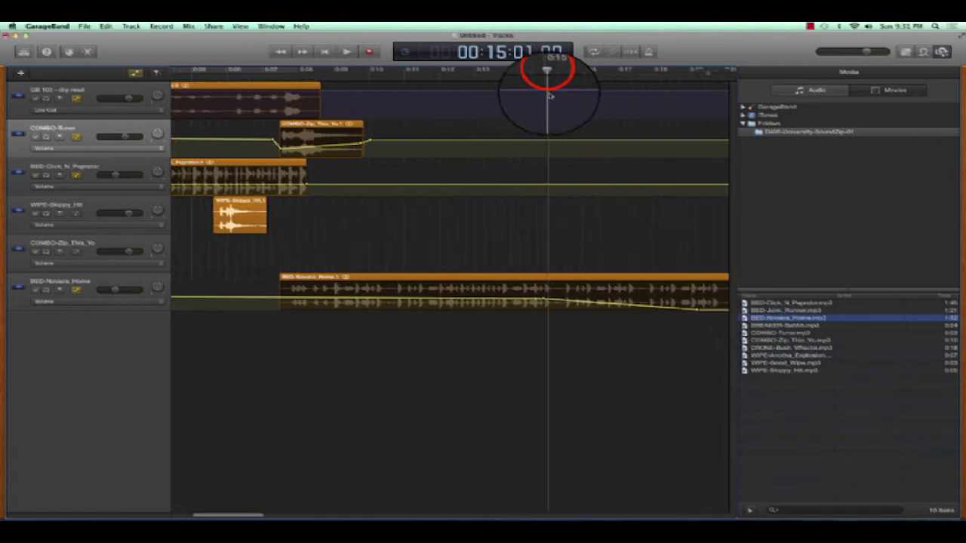
pyautogui.press('space')
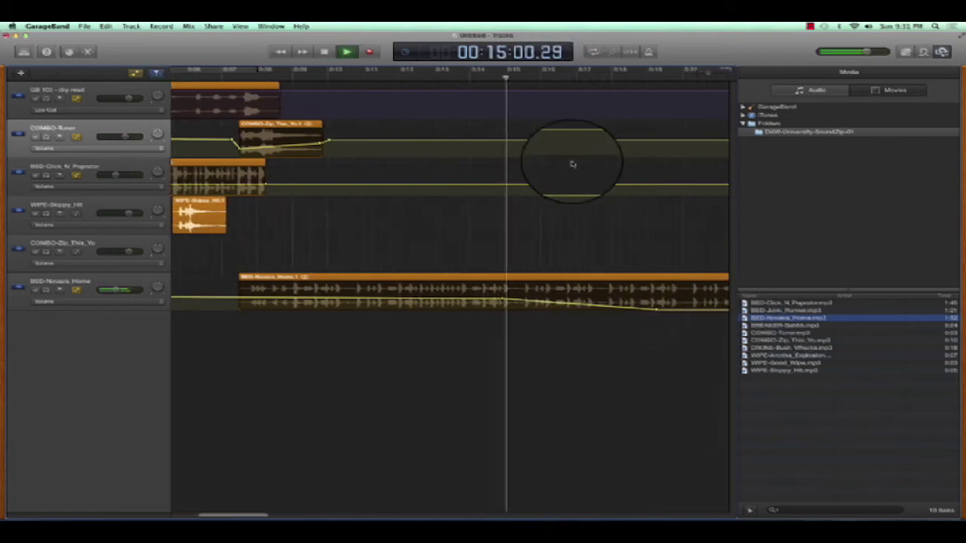
pyautogui.press('space')
# Hide the automation lanes and play the full mix from the beginning to past 0:16.
pyautogui.moveTo(260, 515); pyautogui.dragTo(186, 516)
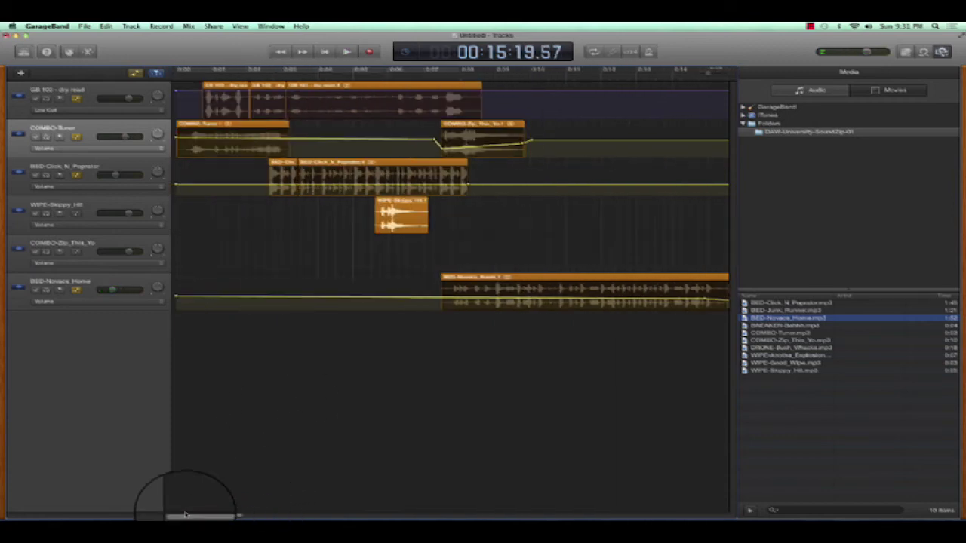
pyautogui.click(134, 72)
pyautogui.moveTo(204, 74); pyautogui.dragTo(165, 76)
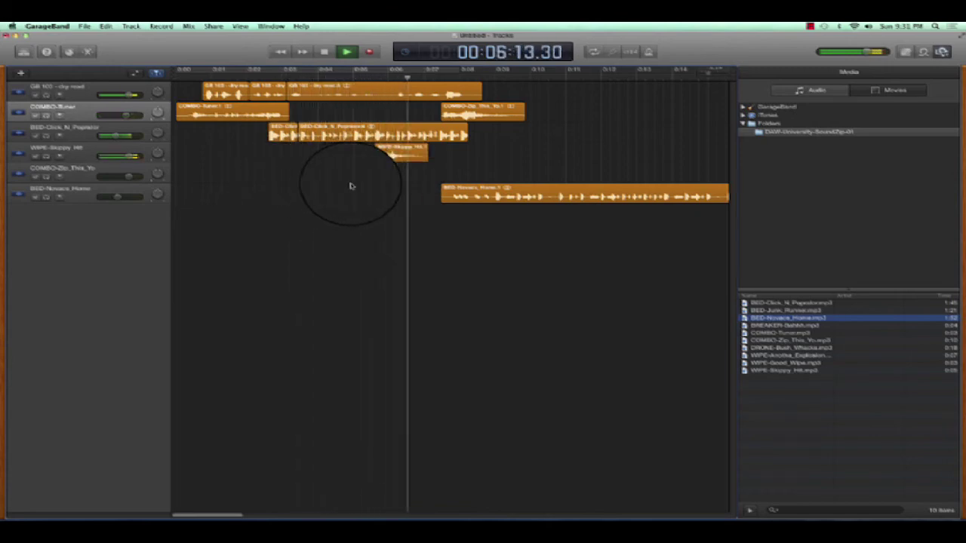
pyautogui.hscroll(2, 391, 157)
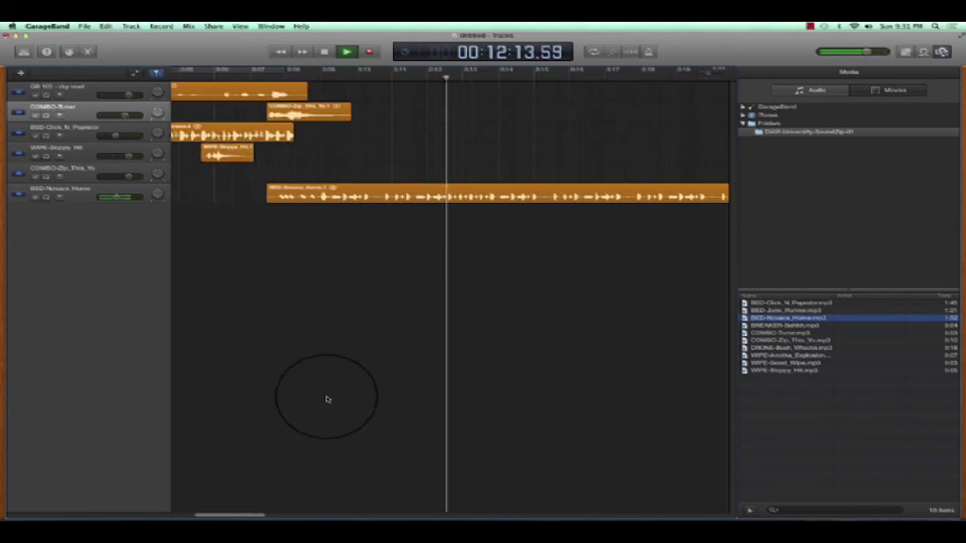
pyautogui.click(252, 518)
pyautogui.press('space')
# Return to the start of the project and play the opening of the mix from 00:00:08.
pyautogui.moveTo(252, 517); pyautogui.dragTo(208, 517)
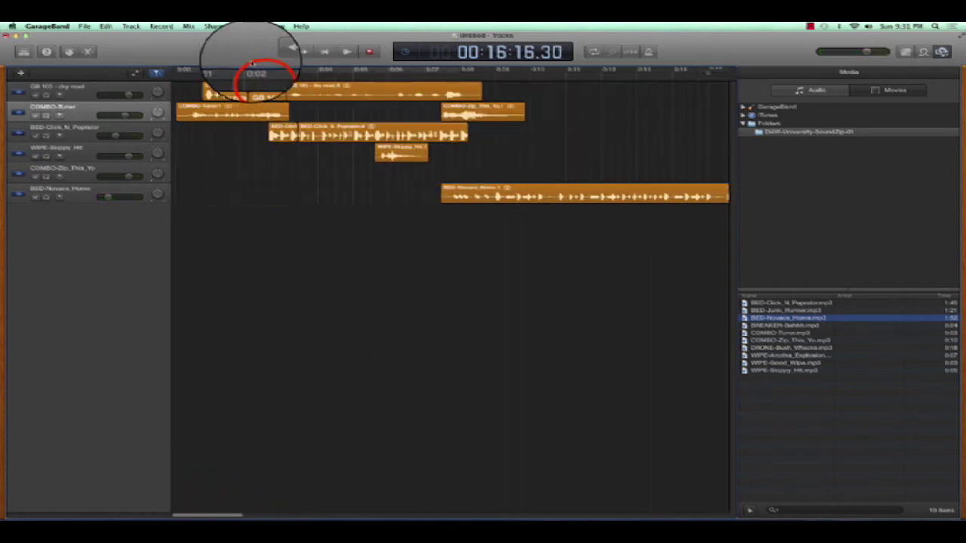
pyautogui.moveTo(261, 72); pyautogui.dragTo(229, 77)
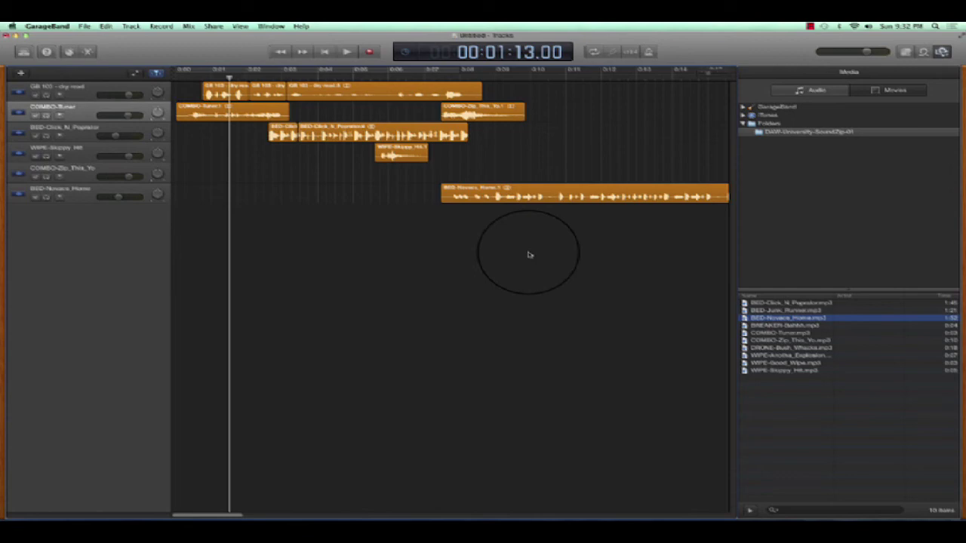
pyautogui.moveTo(230, 79); pyautogui.dragTo(186, 79)
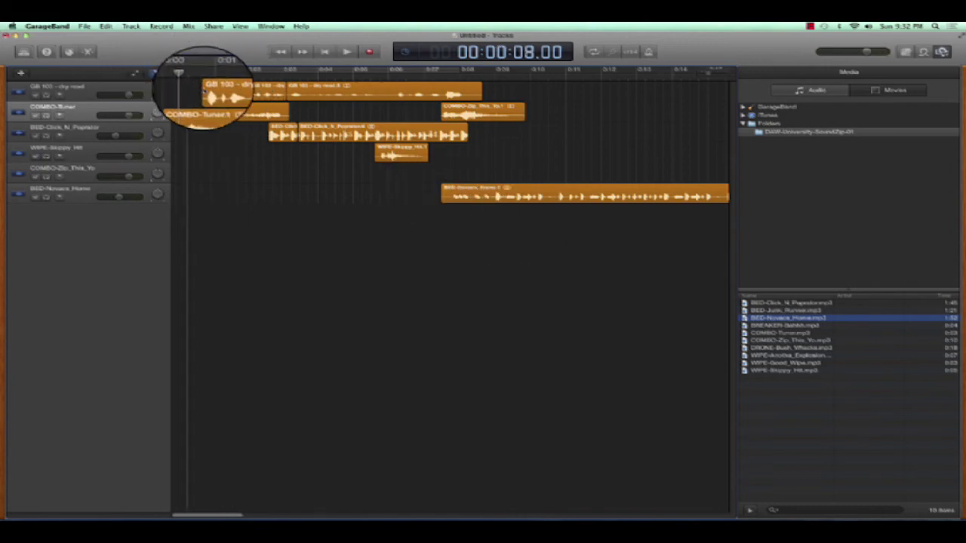
pyautogui.press('space')
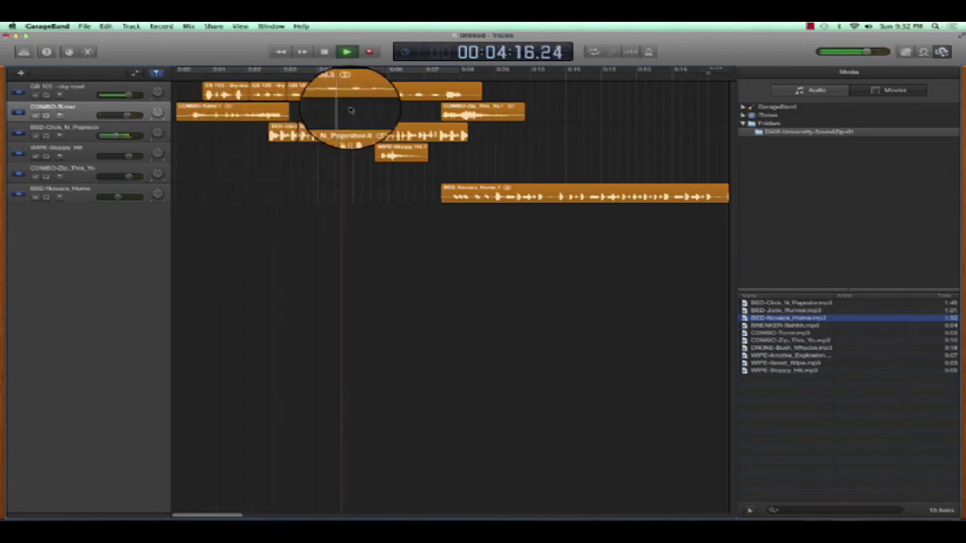
pyautogui.press('space')
# Move the WIPE-Skippy_Hit region slightly earlier and replay the mix through it, including once from the beginning.
pyautogui.moveTo(400, 147); pyautogui.dragTo(396, 148)
pyautogui.moveTo(373, 79); pyautogui.dragTo(359, 79)
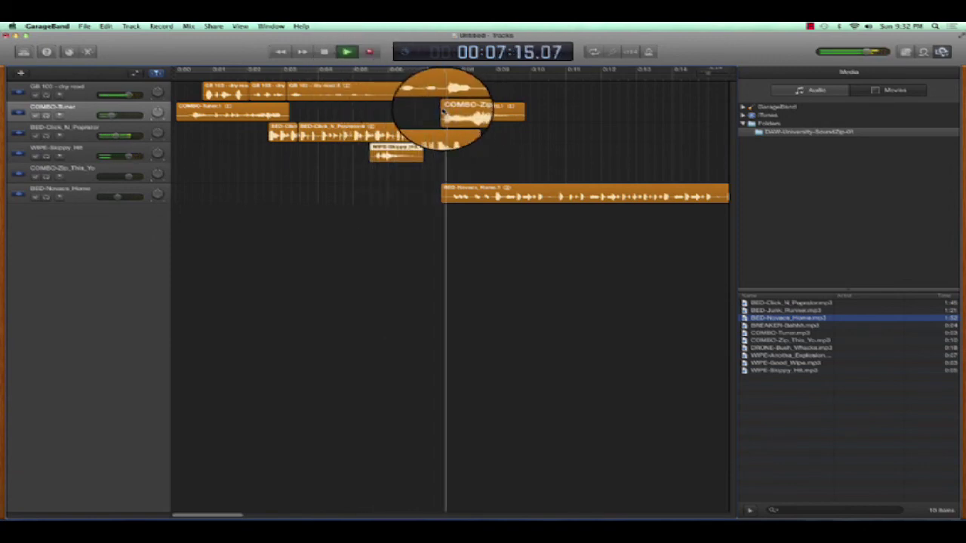
pyautogui.click(345, 75)
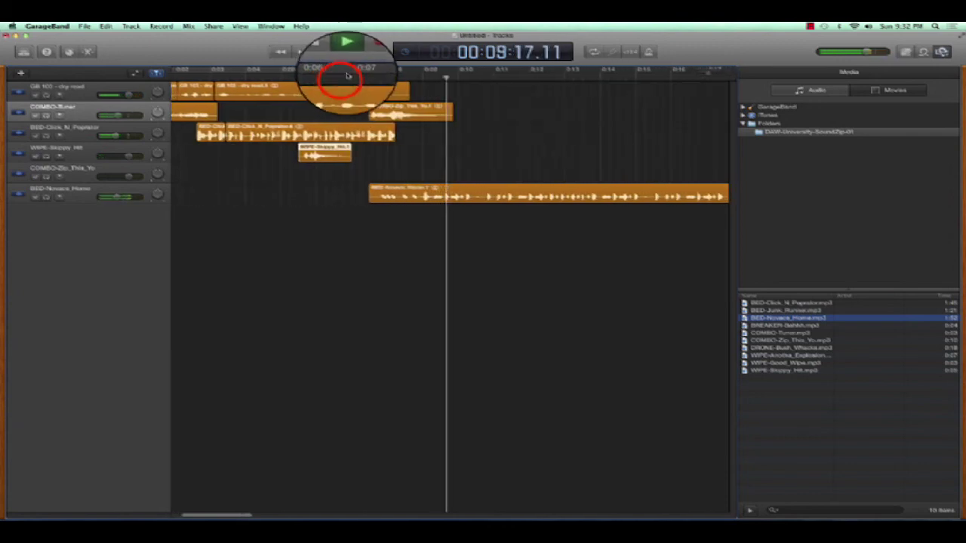
pyautogui.moveTo(347, 76); pyautogui.dragTo(162, 84)
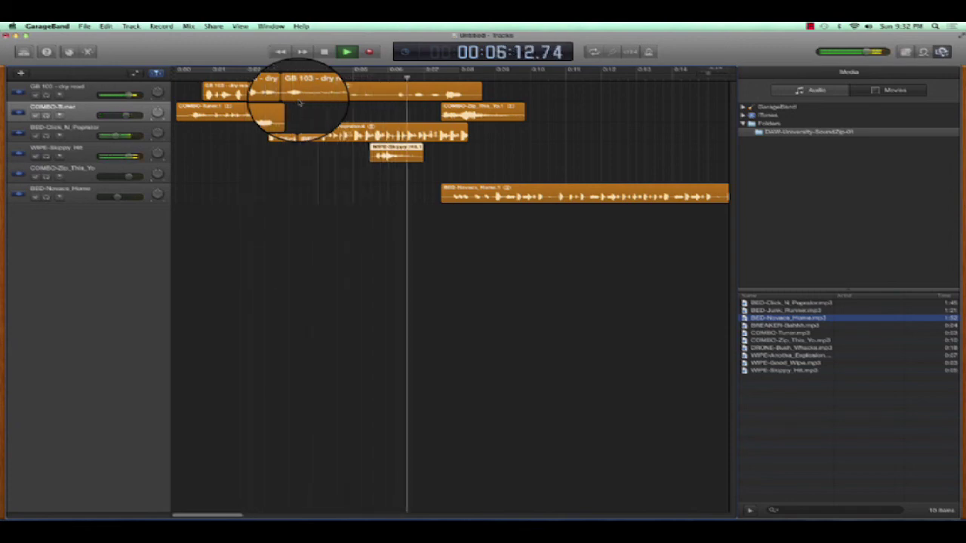
pyautogui.press('space')
# Show the automation lanes and add volume points on the WIPE-Skippy_Hit track at its region's start and just past its end.
pyautogui.click(71, 155)
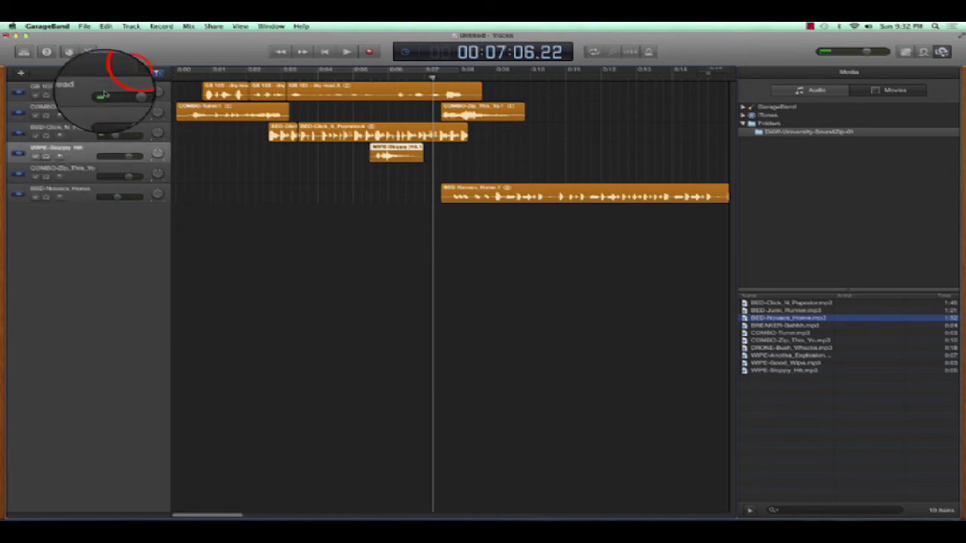
pyautogui.click(134, 72)
pyautogui.click(400, 203)
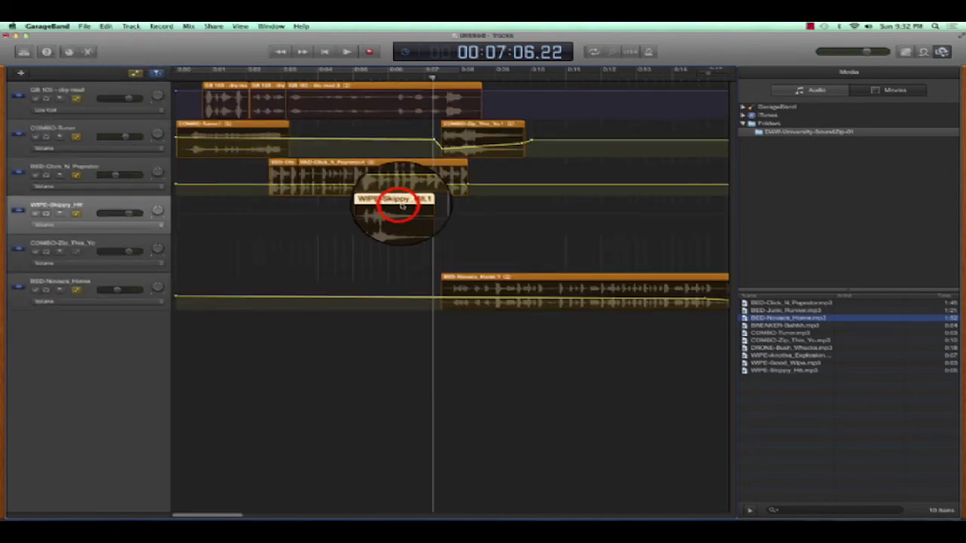
pyautogui.click(384, 214)
pyautogui.click(370, 215)
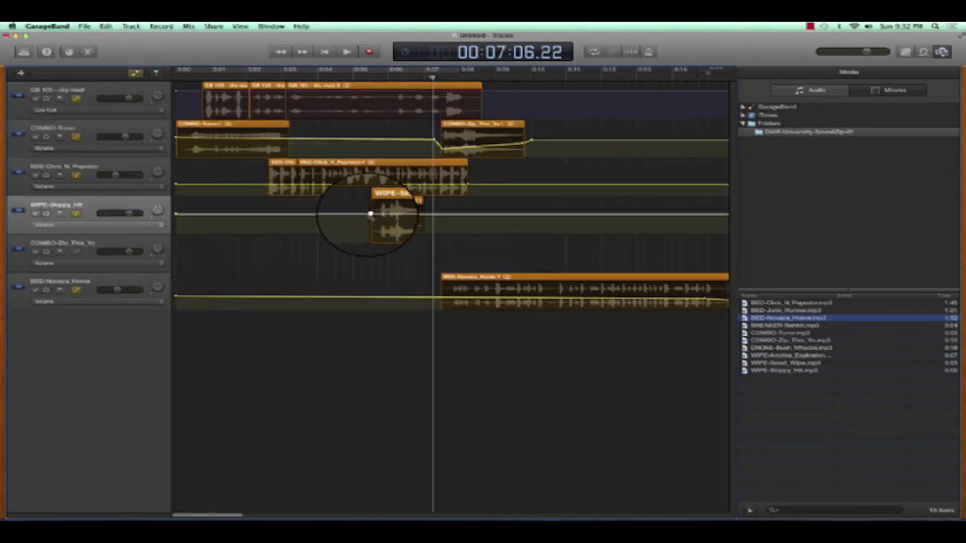
pyautogui.click(429, 215)
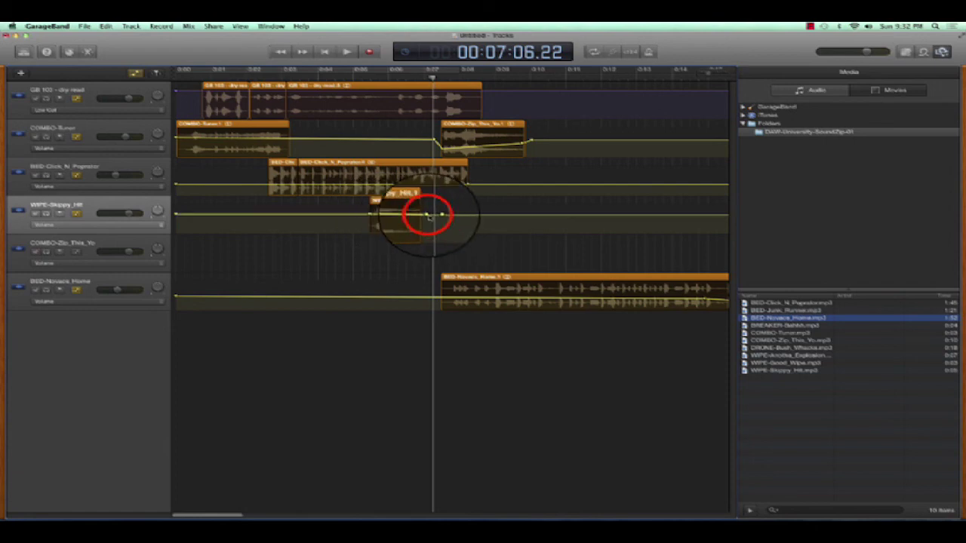